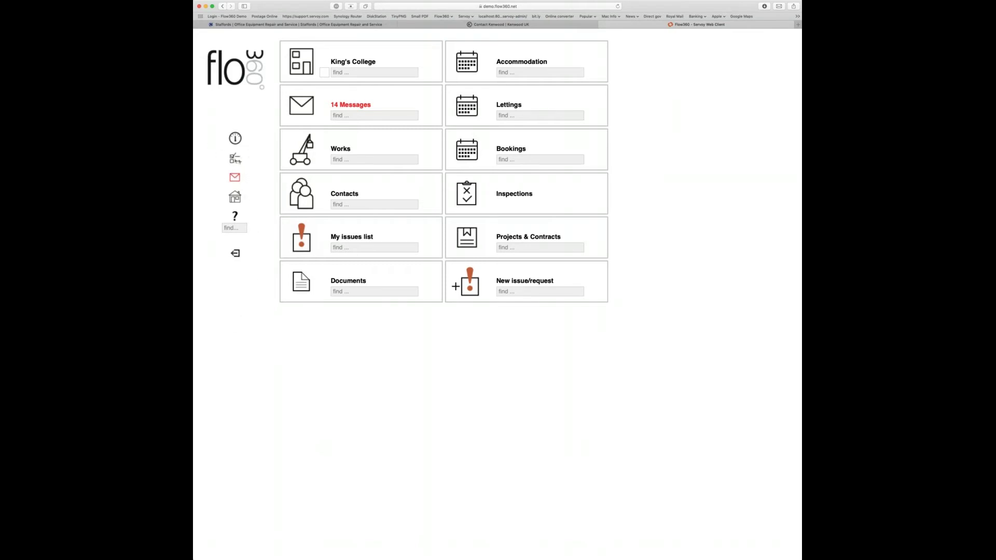
Open the category lists in the user preferences and browse OC13 Spaces By Function through Commercial Spaces to Trading Spaces and back.
click(234, 161)
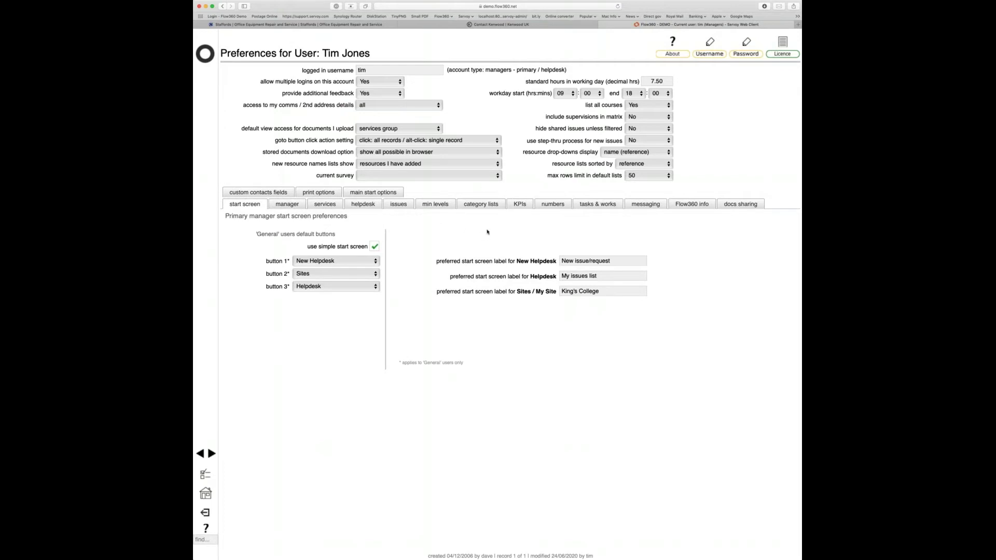
click(478, 205)
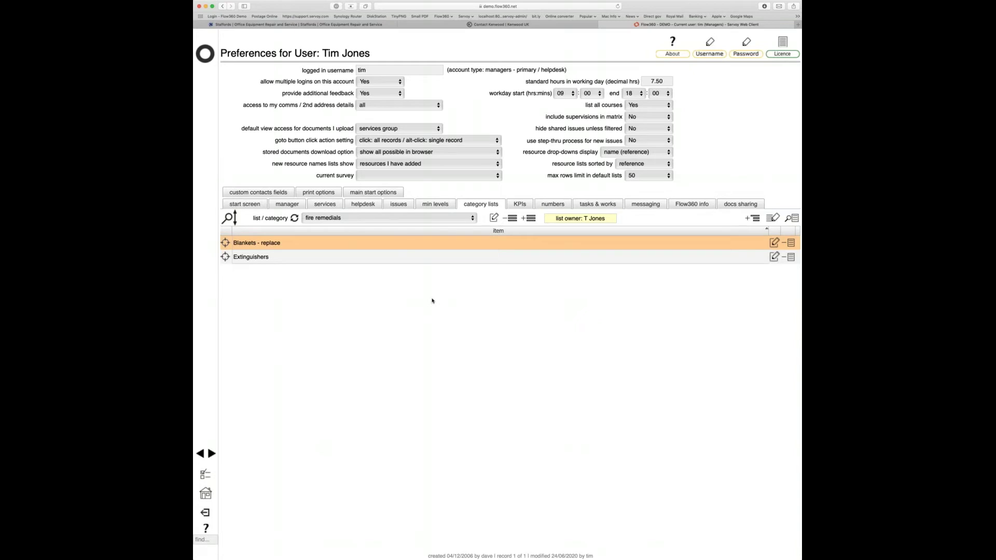
key(Down)
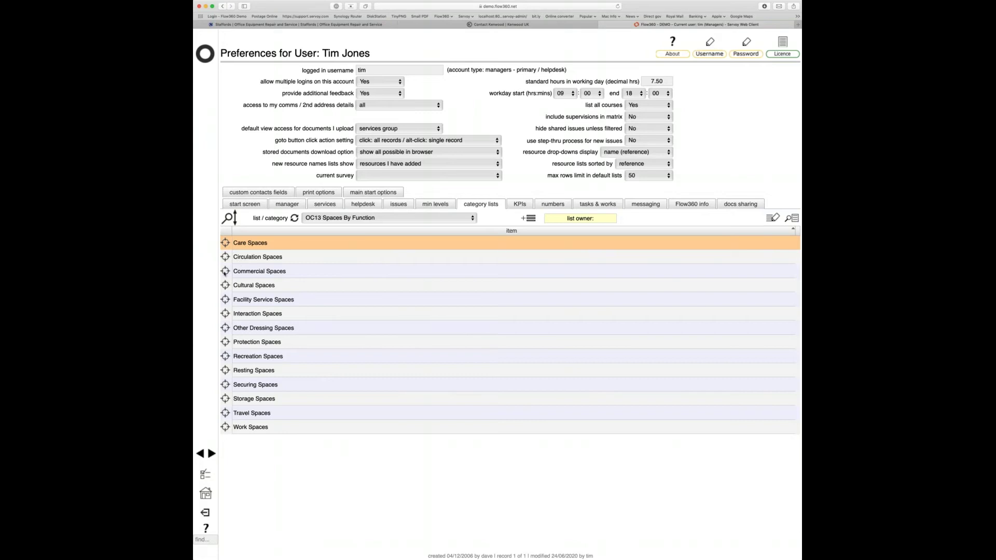
click(225, 272)
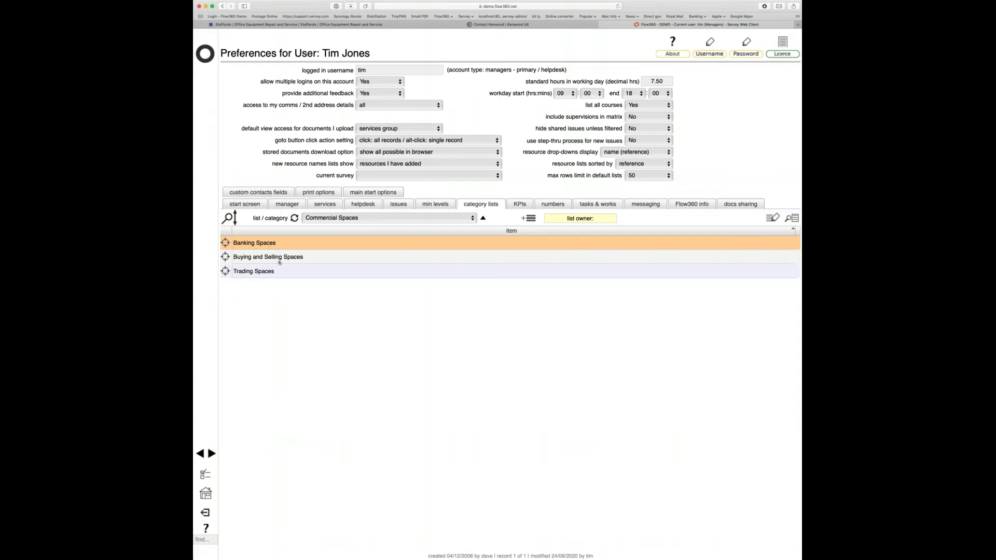
click(226, 271)
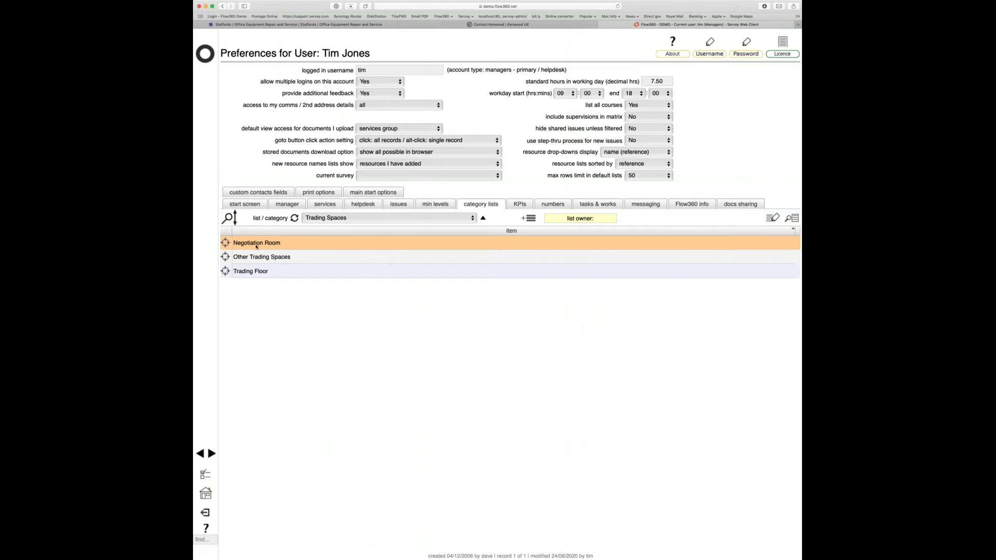
click(482, 219)
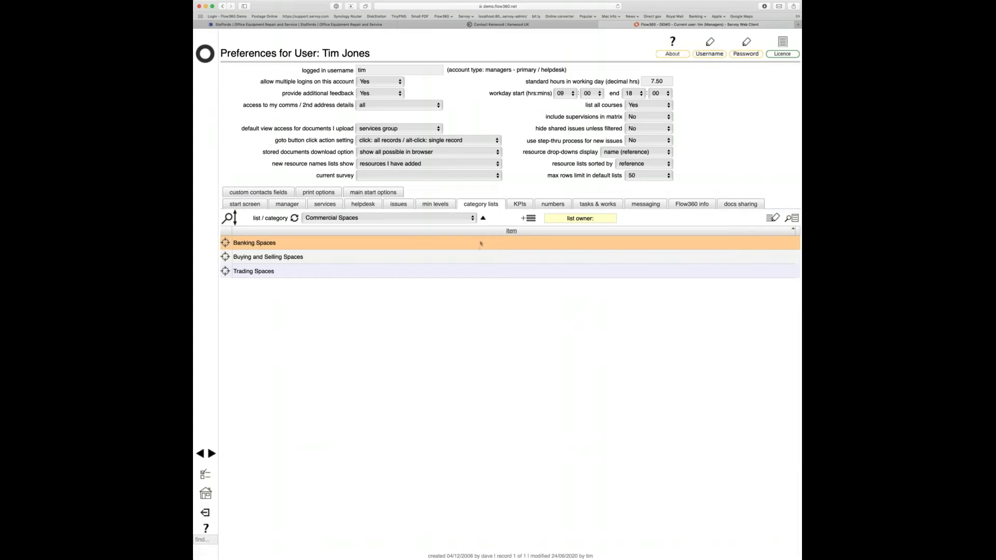
click(482, 219)
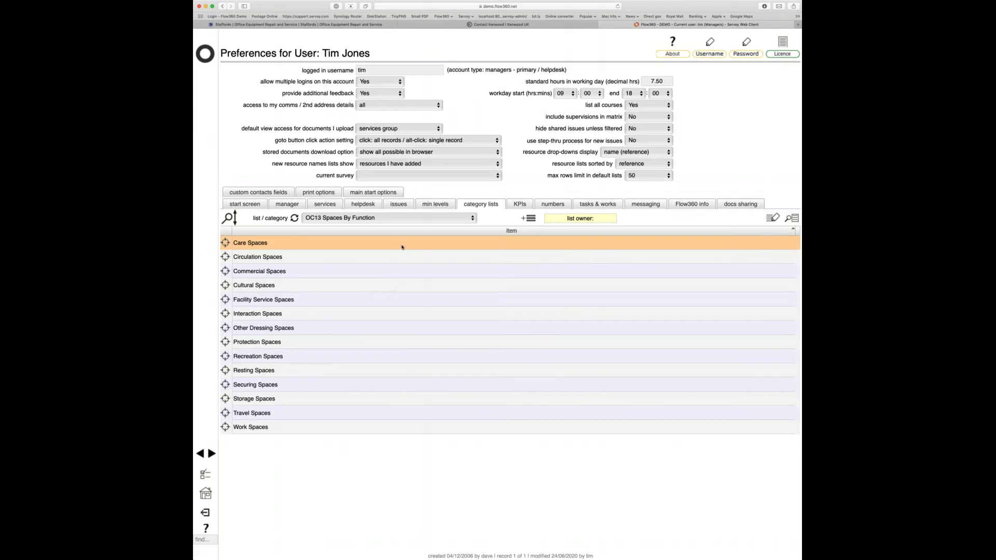
Browse the OC22 Work Results list, examining the Communications category and its Data Communications and Communications Horizontal Cabling subcategories.
click(376, 308)
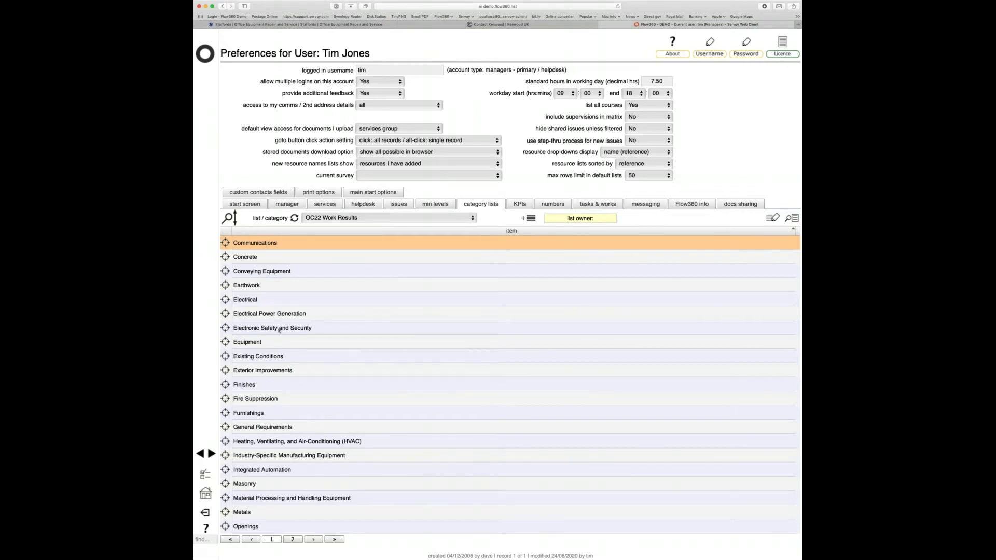
click(226, 243)
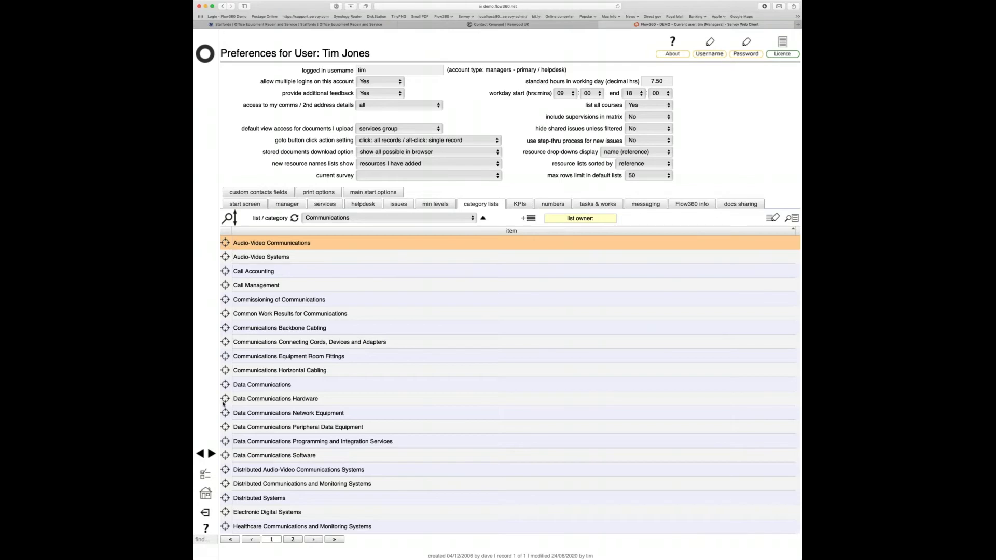
click(224, 385)
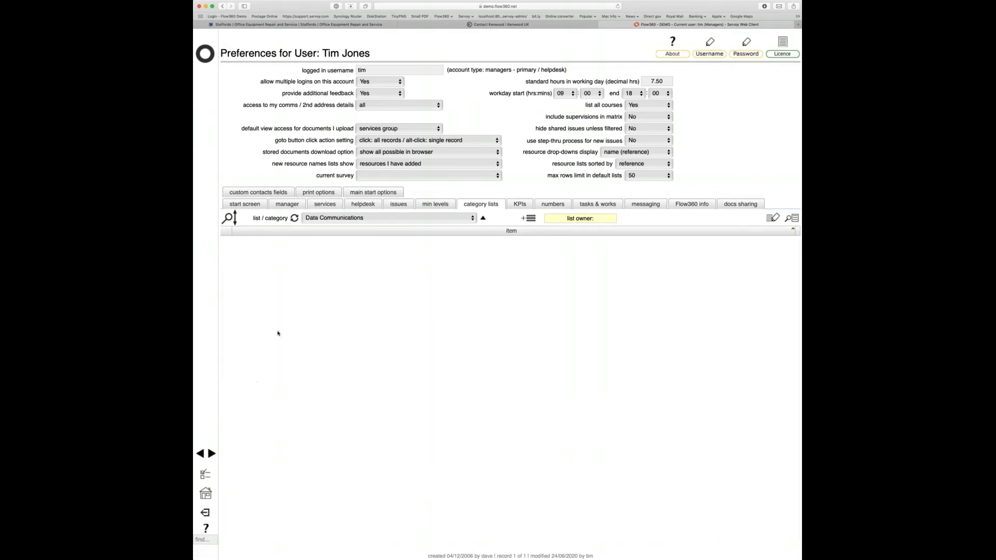
click(365, 245)
click(483, 219)
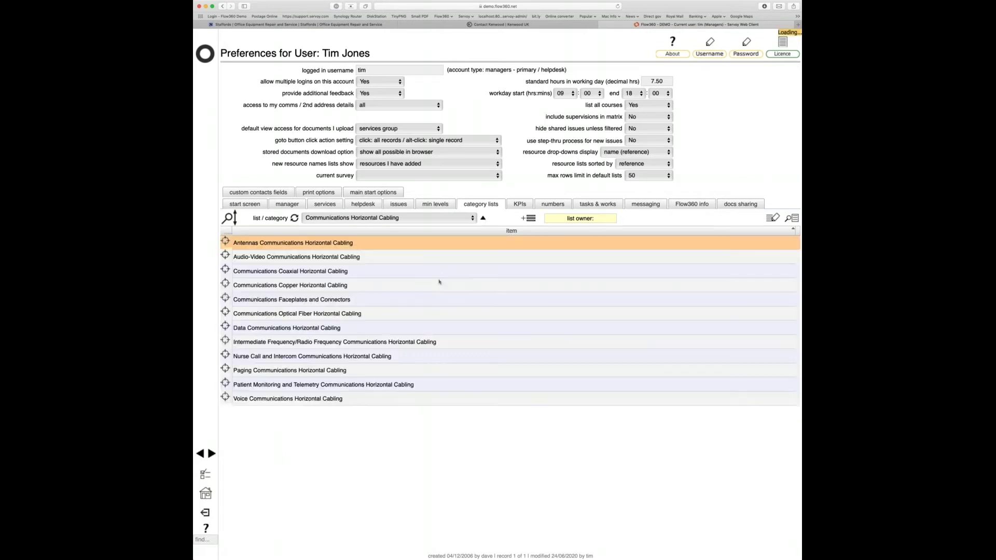
click(483, 218)
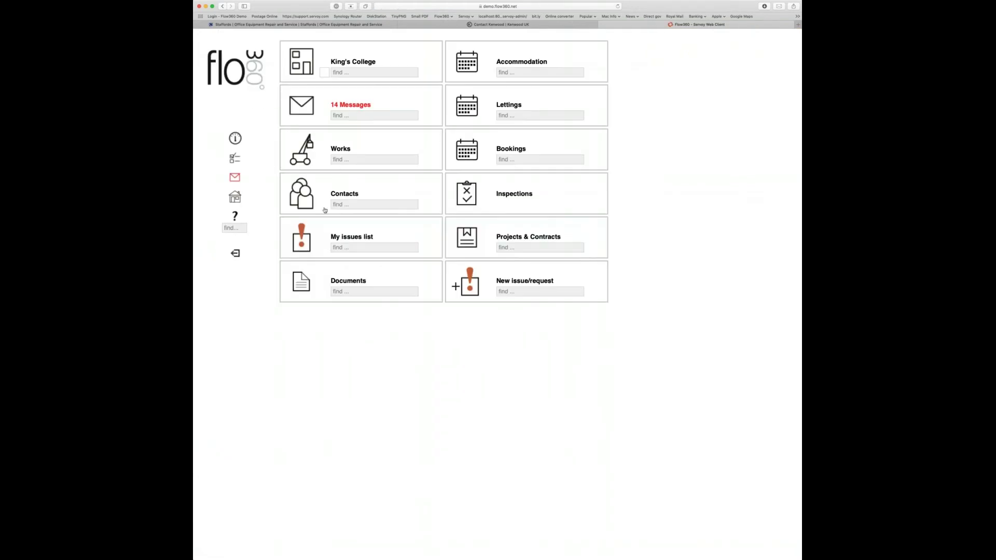
Search the King's College resources for "room 105" and view its details and the options for adding custom data.
click(345, 72)
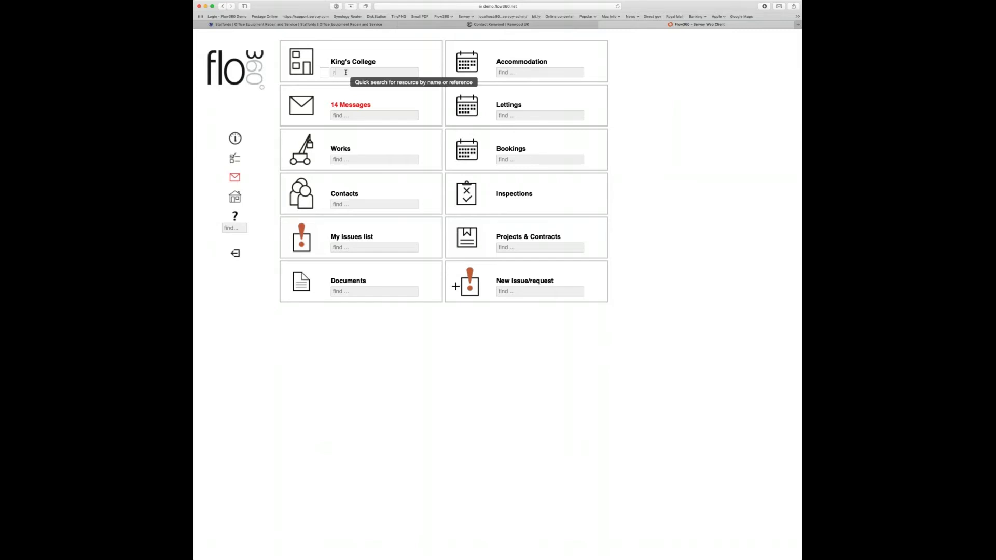
text(room 105)
key(Return)
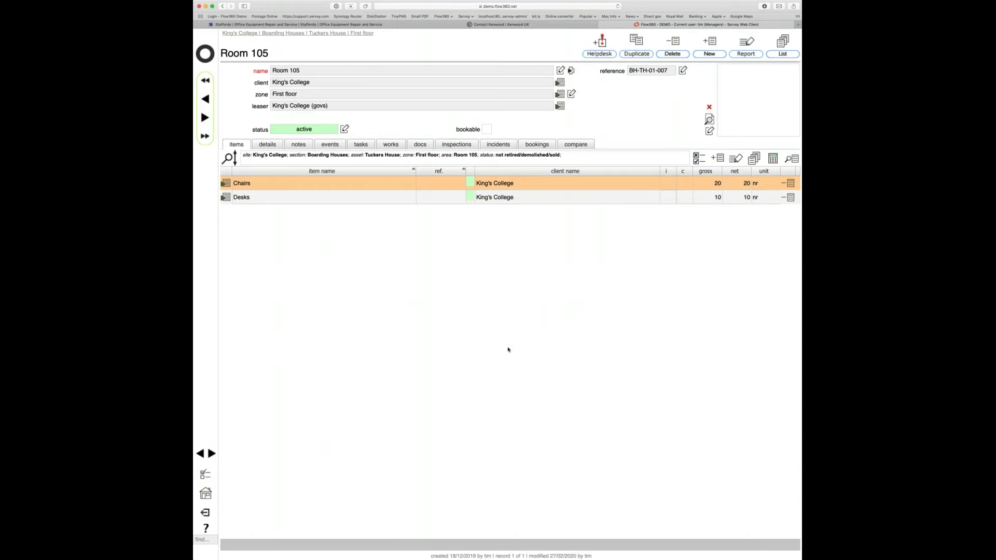
click(268, 144)
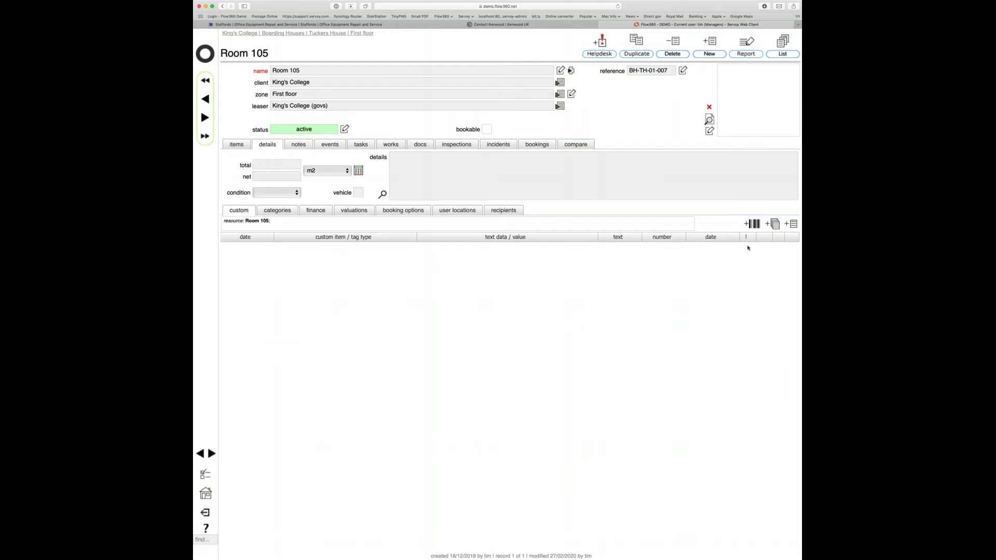
click(792, 225)
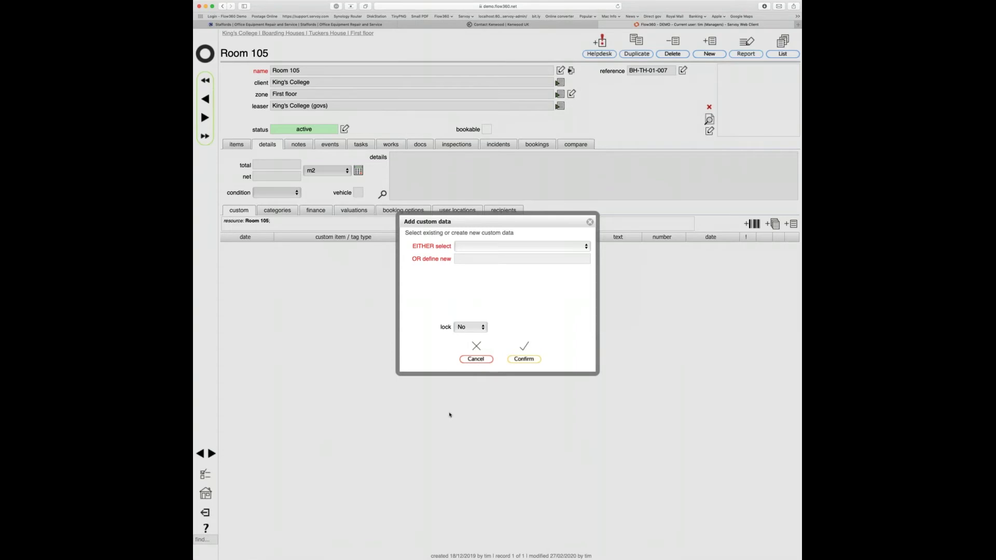
click(476, 359)
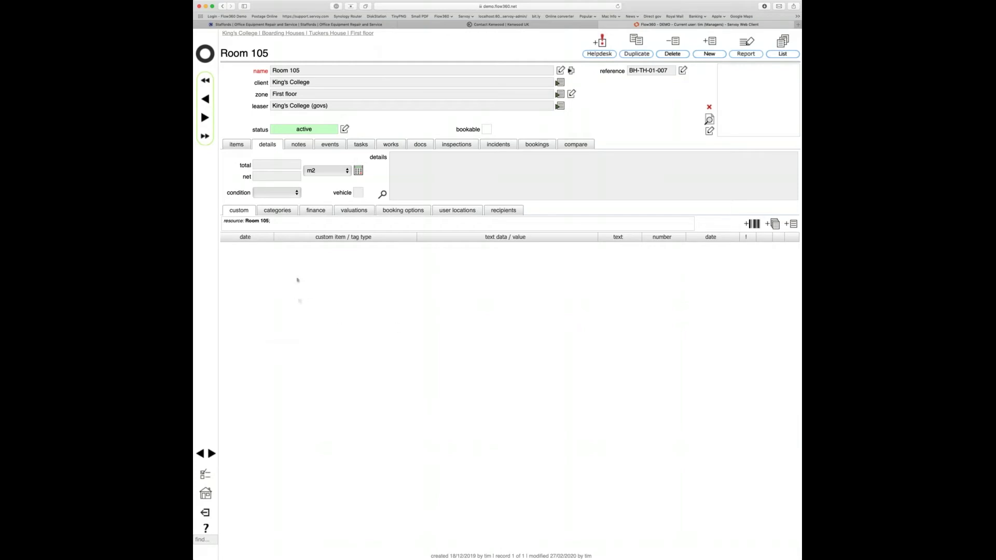
Categorise Room 105 as Care Spaces, Child Care Spaces, Play Room from the Omniclass list OC13 Spaces by Function.
click(275, 213)
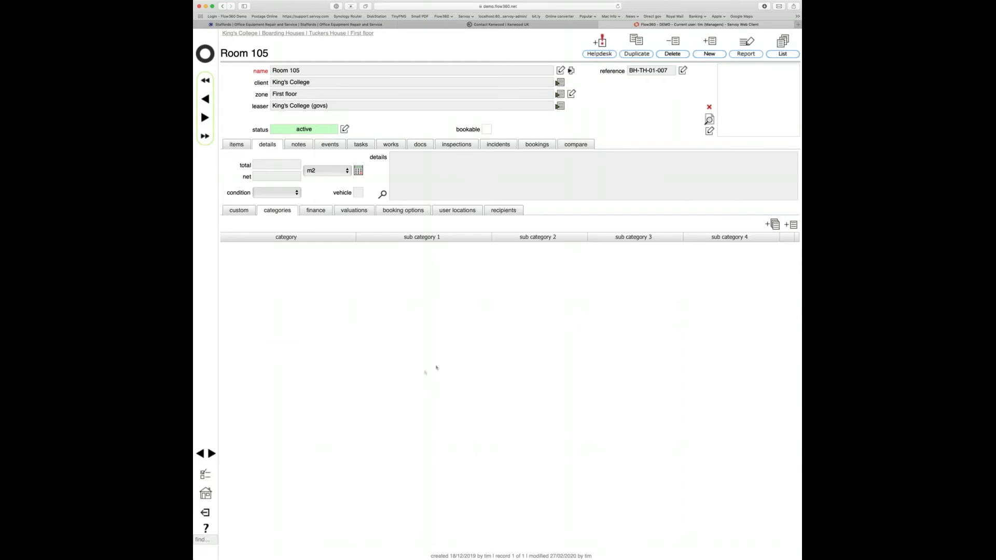
click(793, 225)
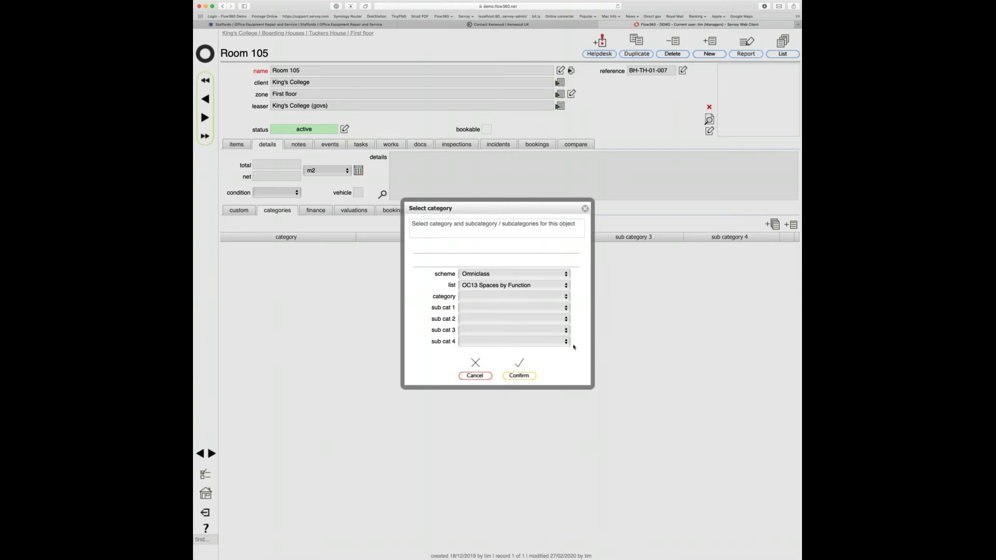
click(547, 310)
click(547, 313)
click(529, 336)
click(520, 376)
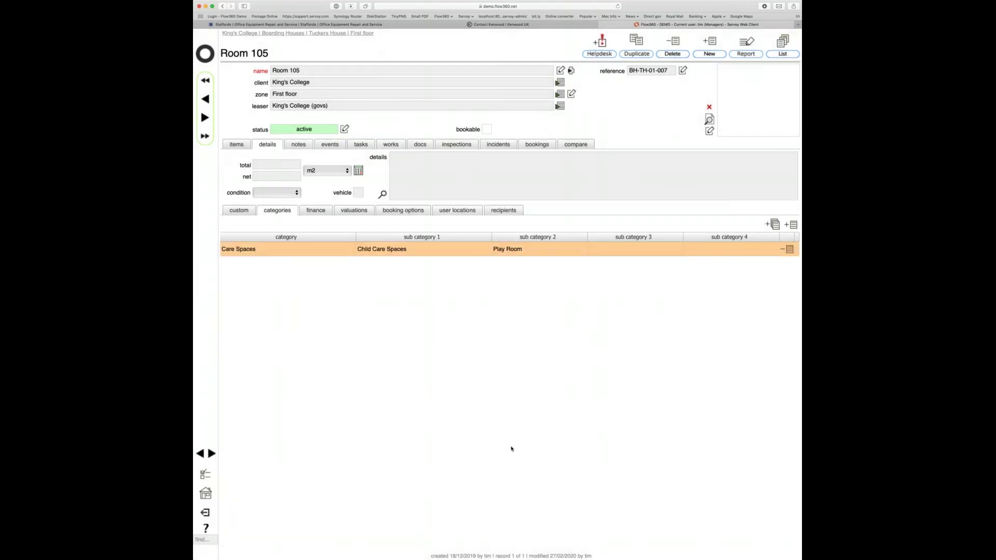
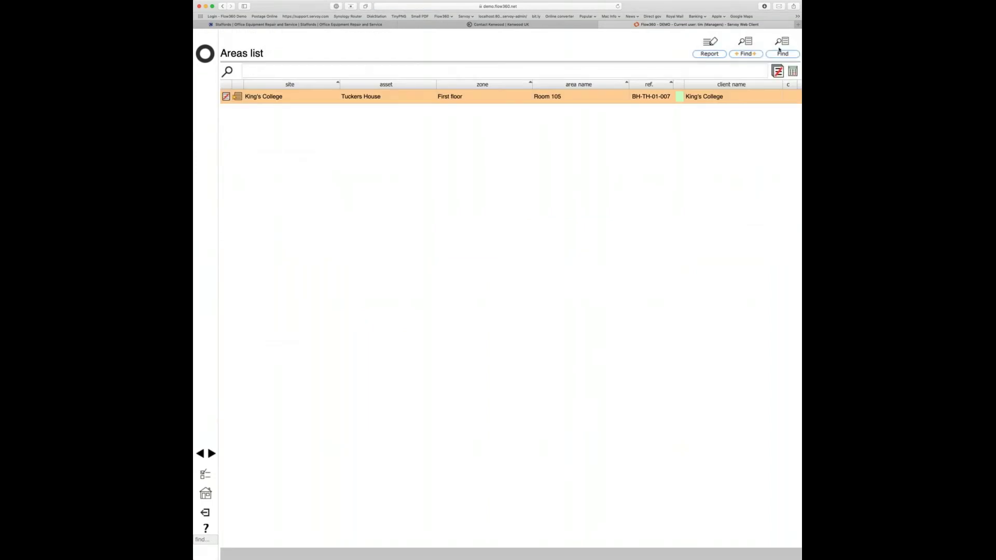
Show all areas in the areas list instead of only Room 105.
click(789, 55)
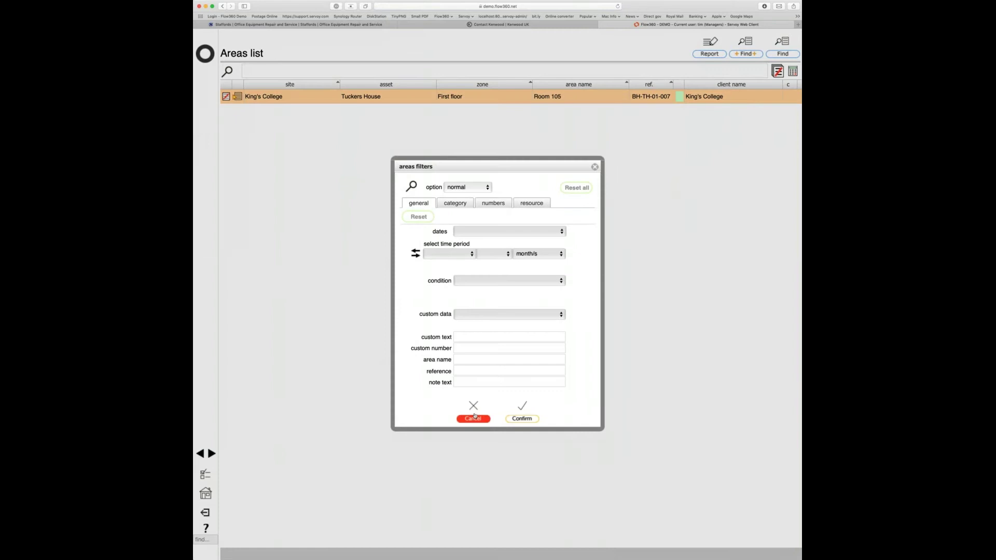
click(474, 418)
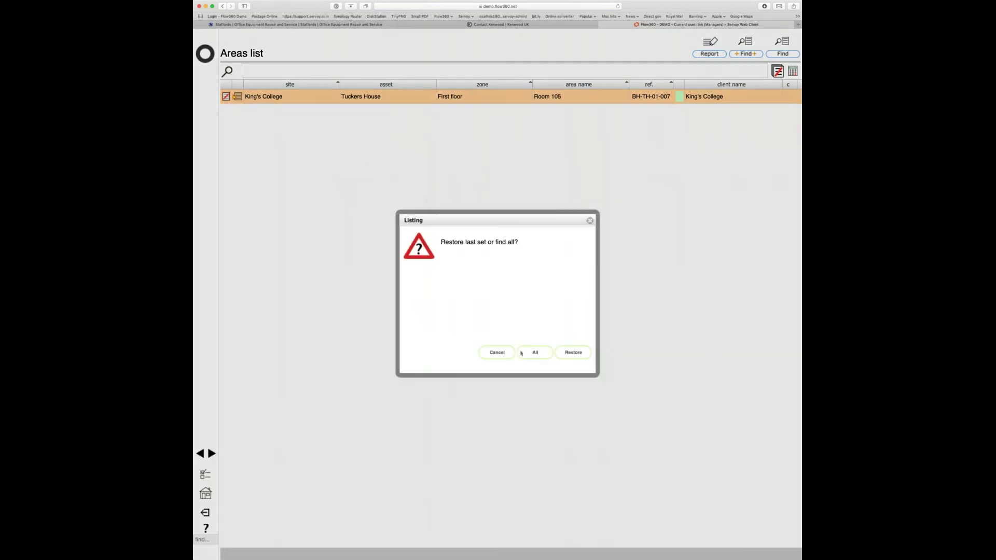
click(537, 352)
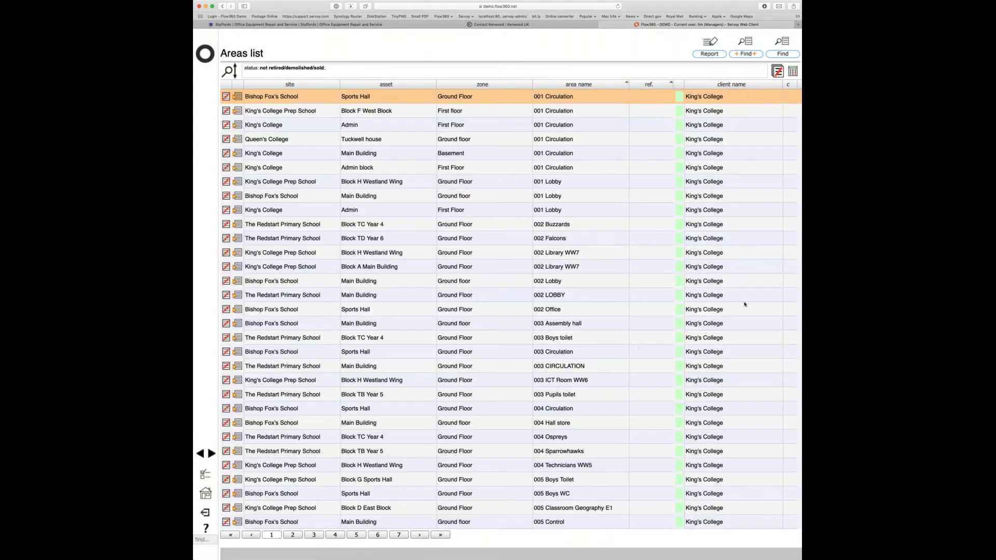
Filter the areas list by category using the Omniclass scheme and its OC13 Spaces by Function list.
click(781, 54)
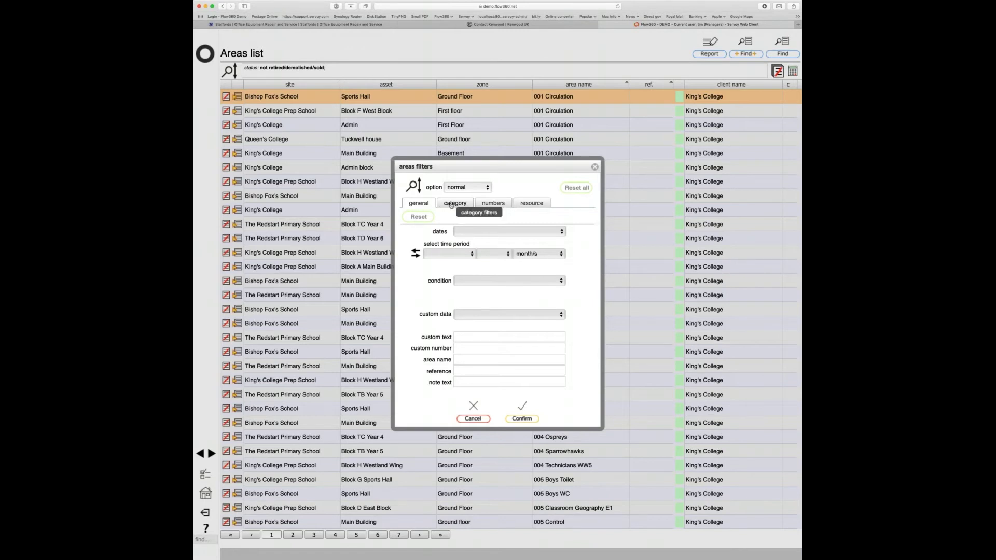
click(450, 206)
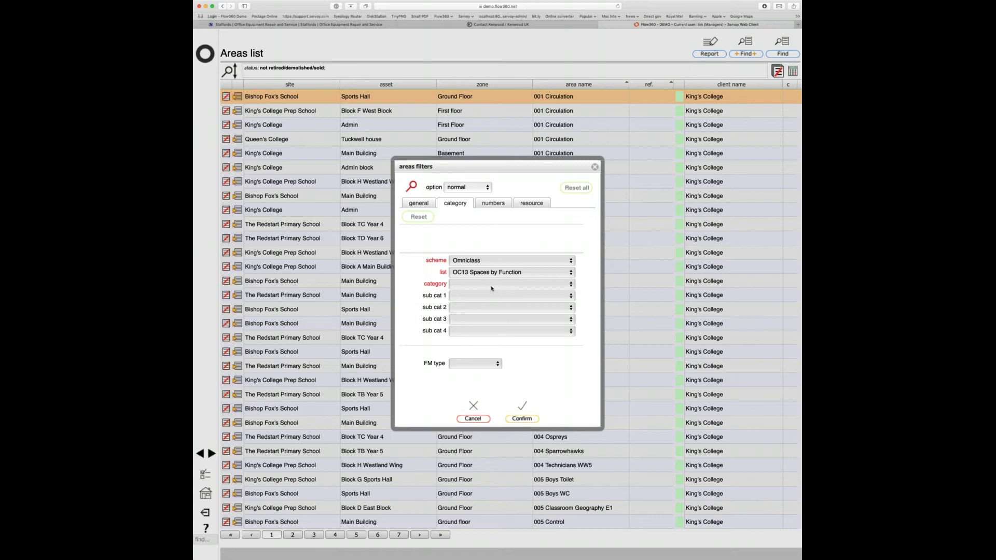
click(527, 417)
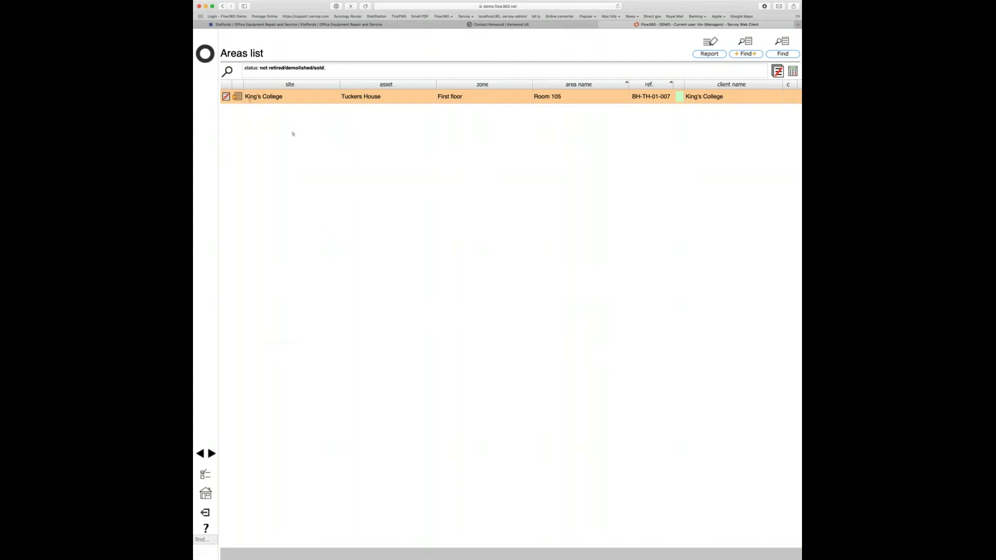
Start a new helpdesk issue from the start screen, with issue type premises and worktype electrical.
click(210, 55)
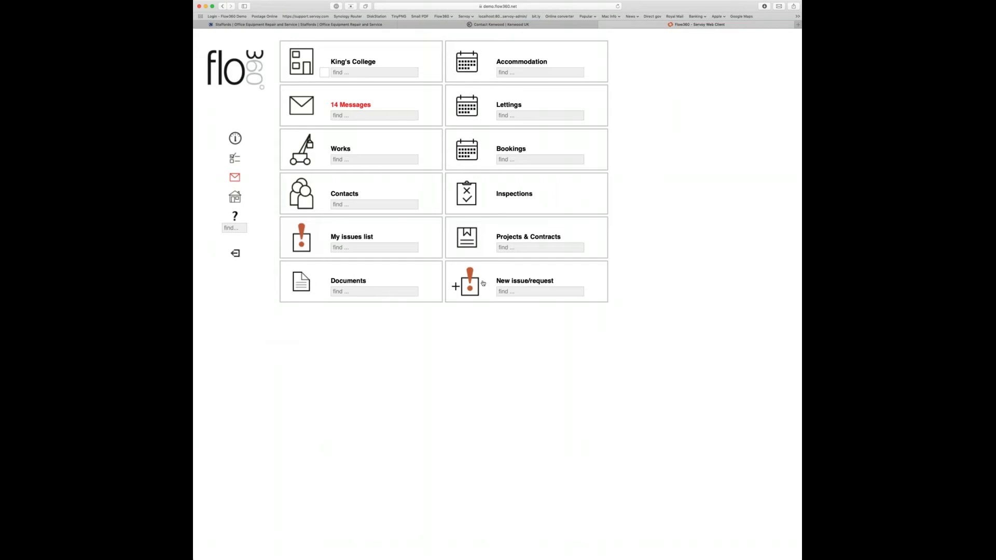
click(465, 288)
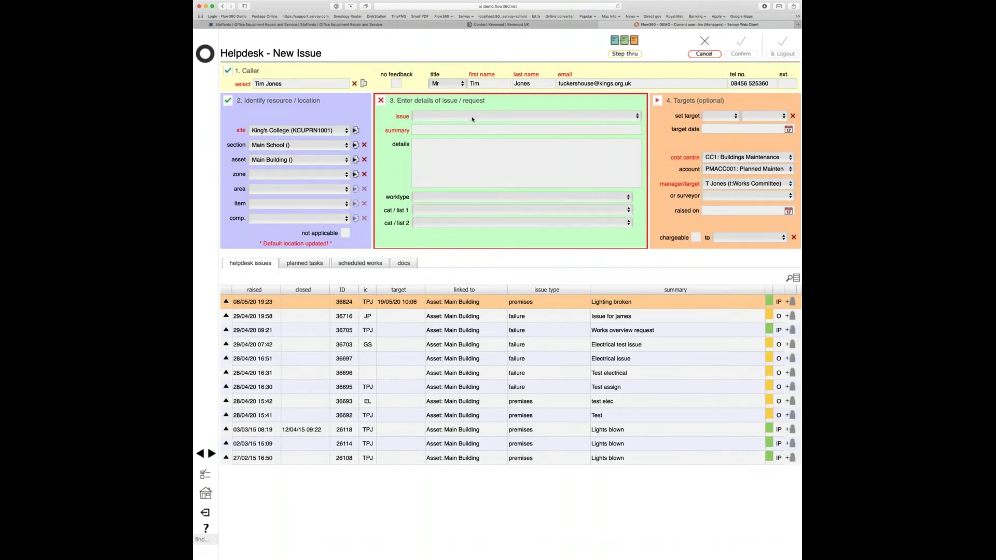
click(474, 152)
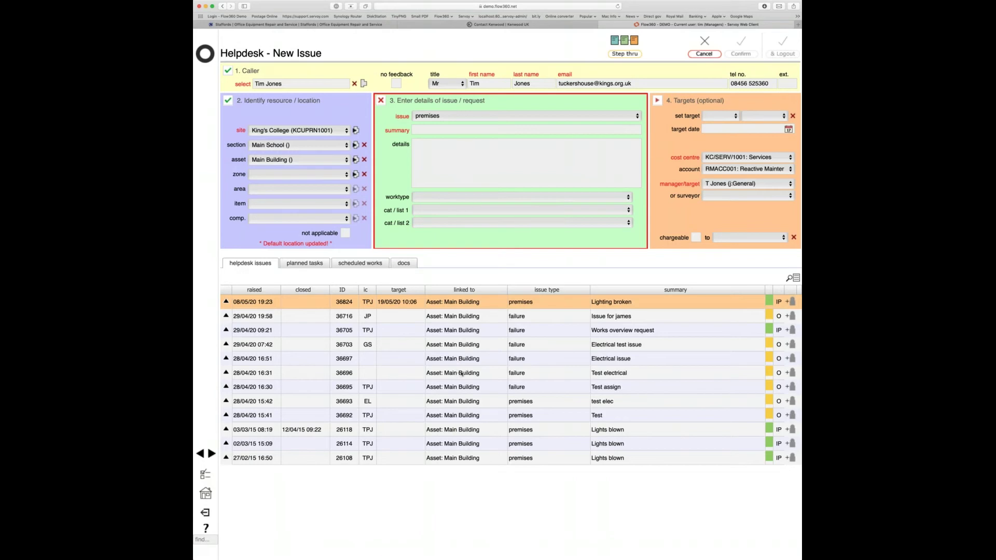
key(j)
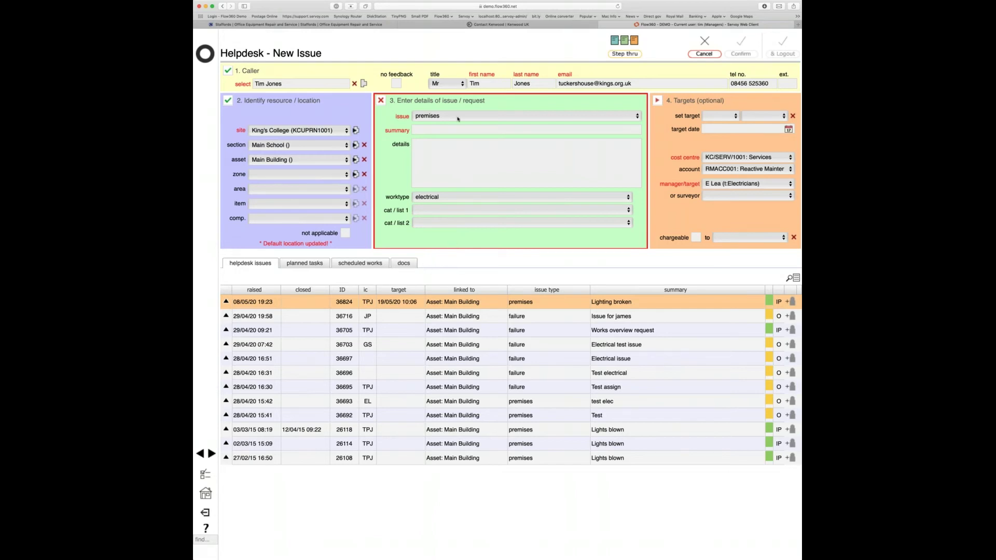
Change the issue to ICT service with category Access request and subcategory iSAMS, and mark the detailed location as not applicable.
click(453, 191)
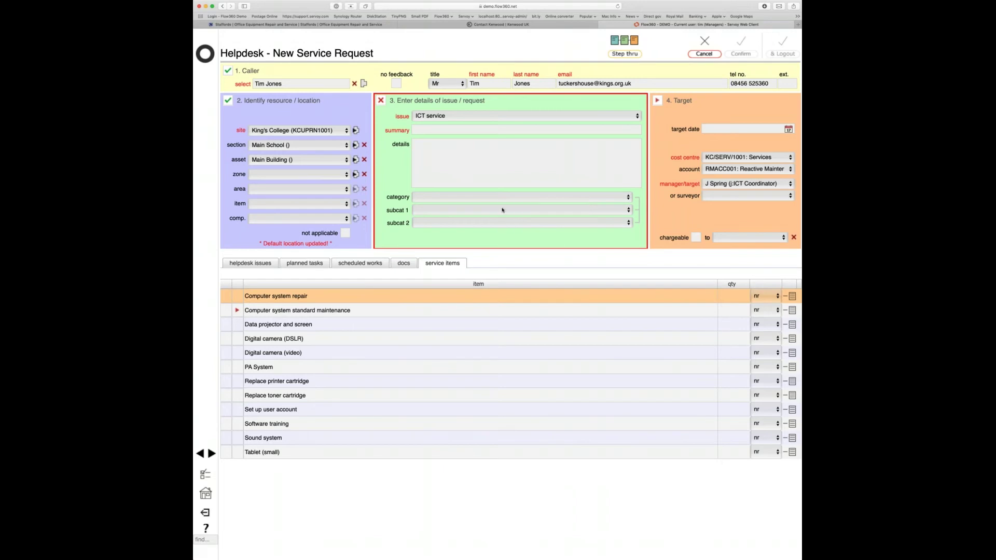
click(525, 209)
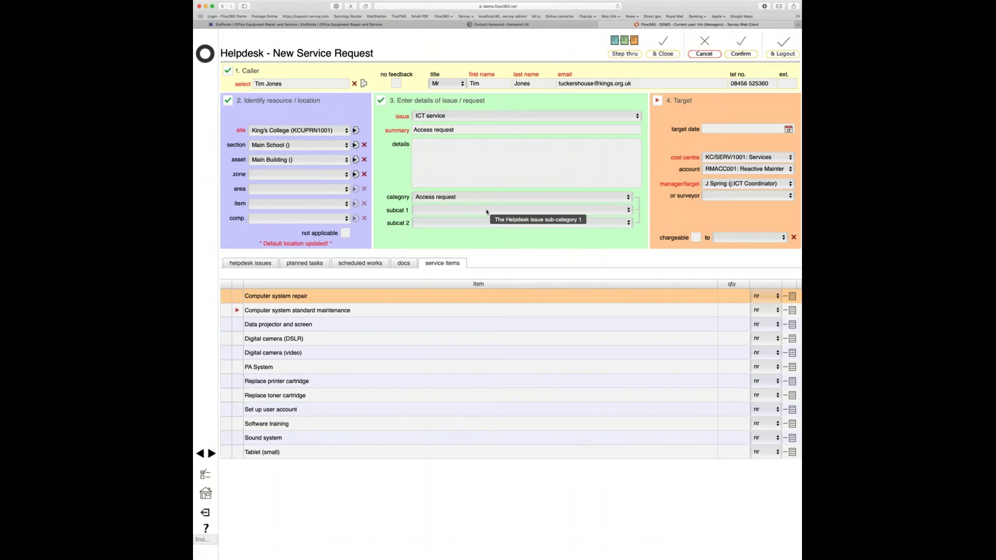
click(508, 247)
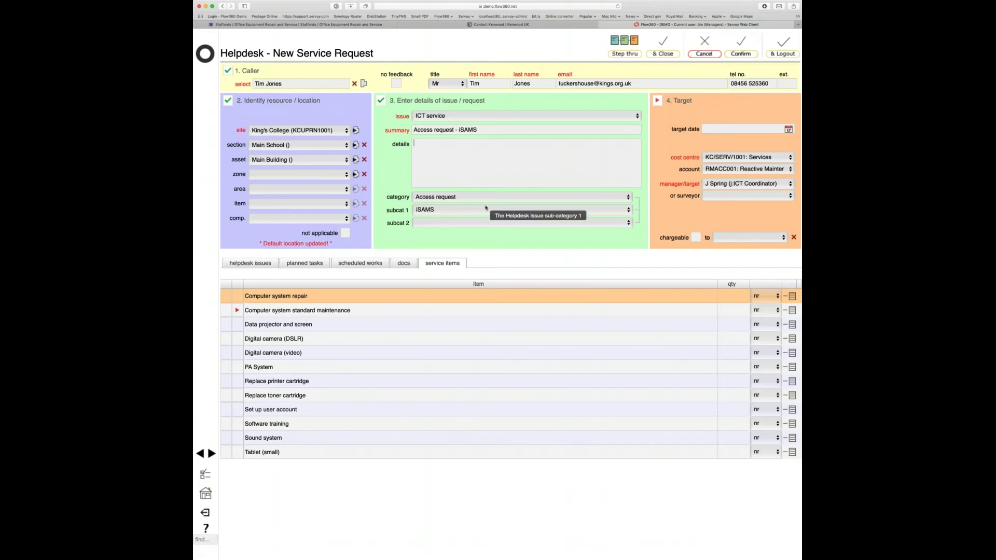
click(345, 233)
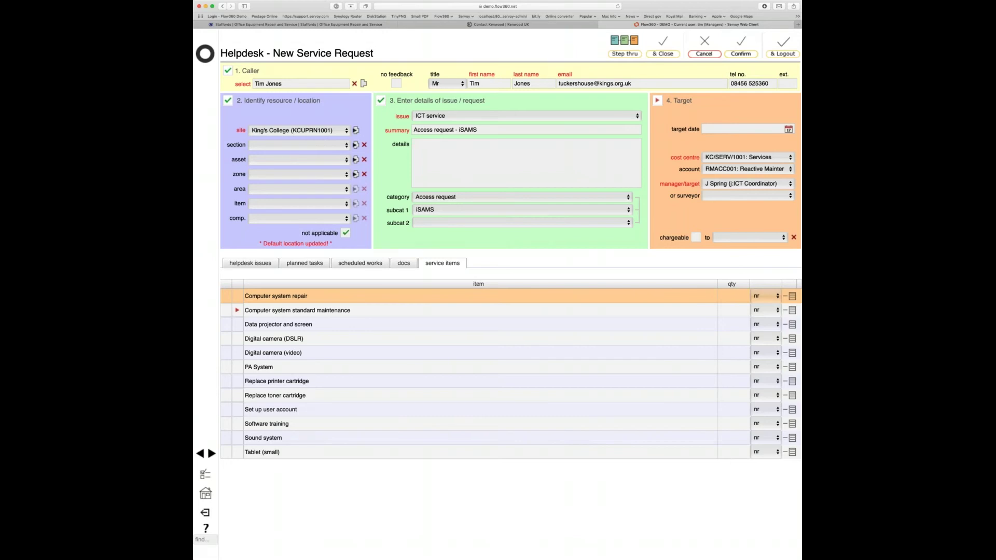
Set the service request's target date to 29/06/20 and confirm the ICT service request.
click(788, 130)
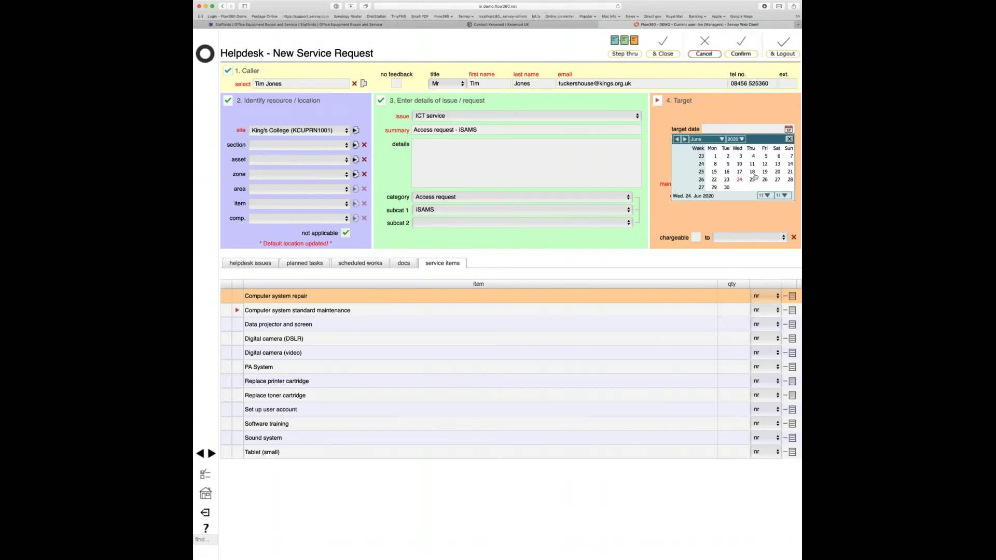
click(714, 188)
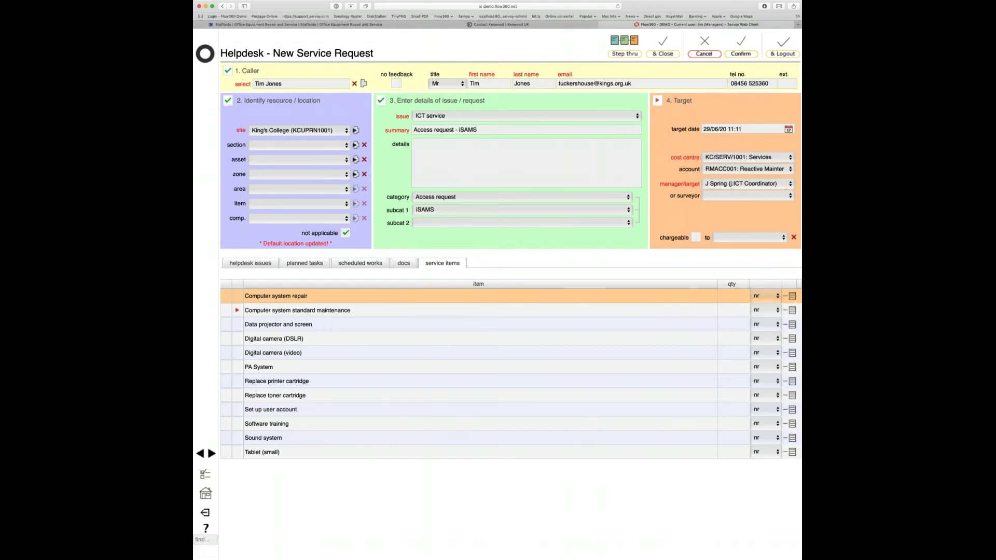
click(741, 54)
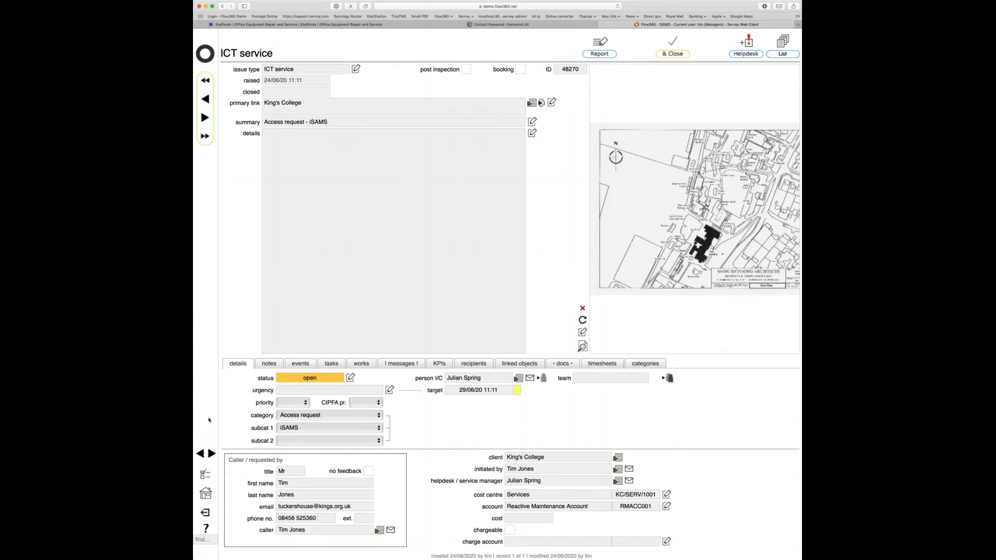
Start another helpdesk issue with issue type premises and examine the worktype choices offered for it.
click(203, 54)
click(468, 288)
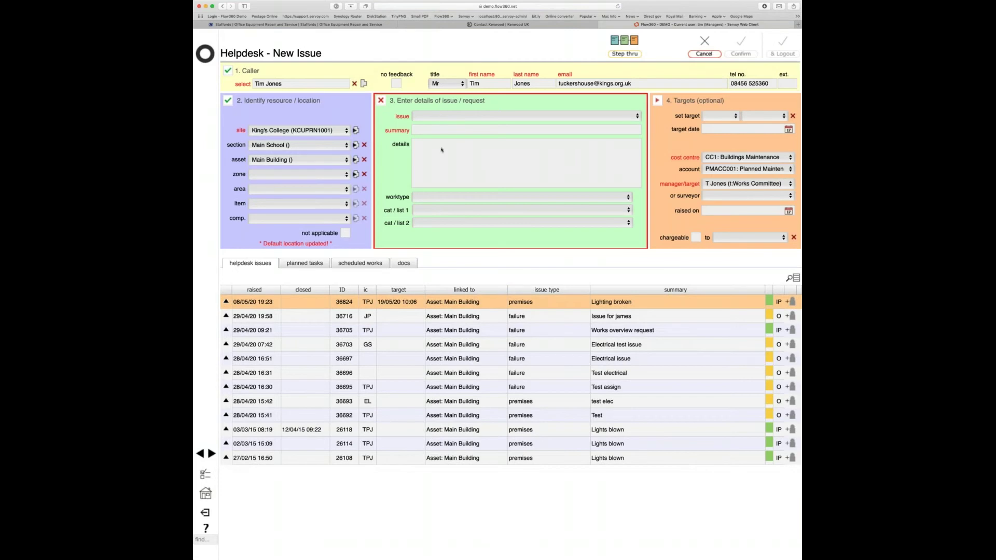
click(448, 150)
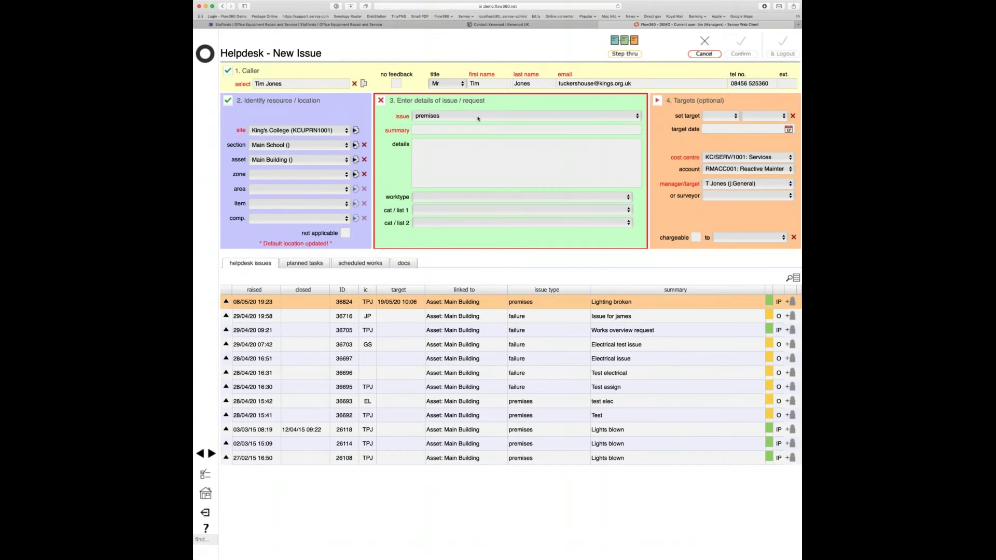
click(481, 193)
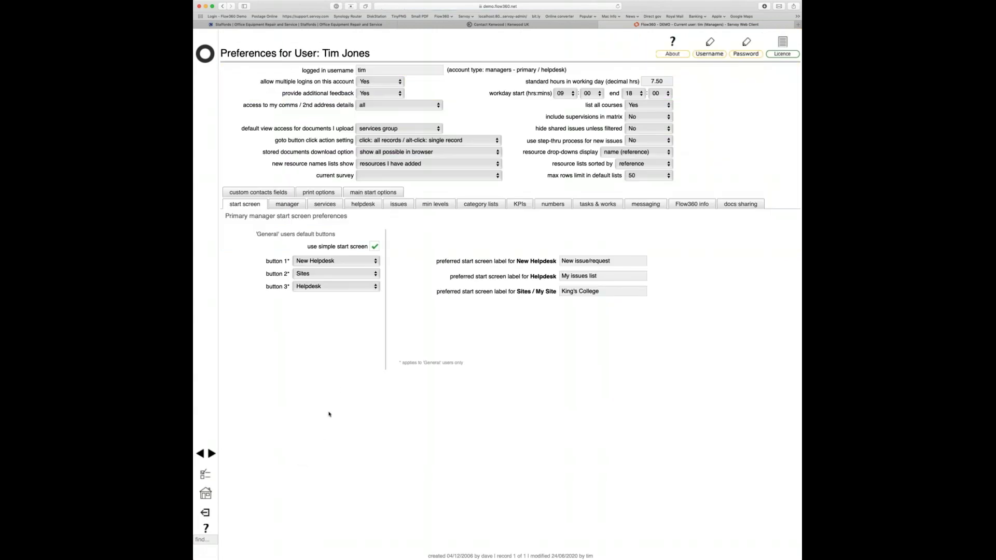
Review the helpdesk preferences for categories and worktypes, including the option that hides them on the new issue form.
click(366, 206)
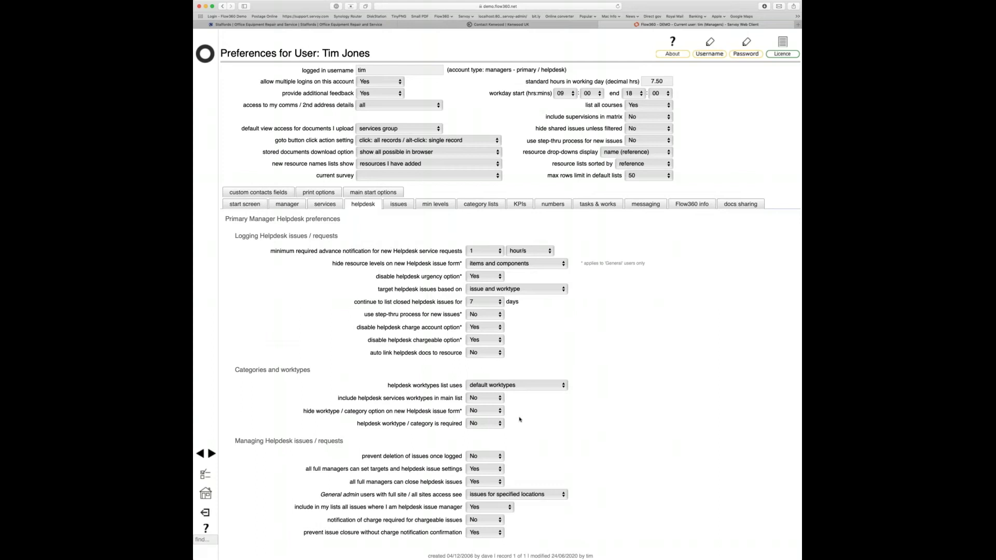
drag(303, 411, 405, 411)
drag(343, 408, 303, 408)
In the service manager preferences, set the option linking helpdesk issue type and categorisation lists to Yes.
click(325, 204)
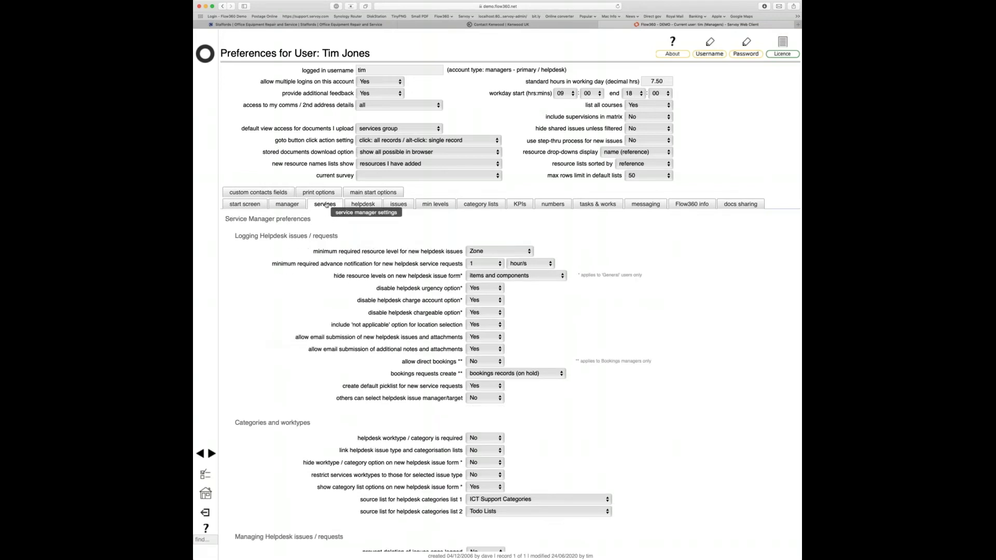
scroll(530, 374, down, 2)
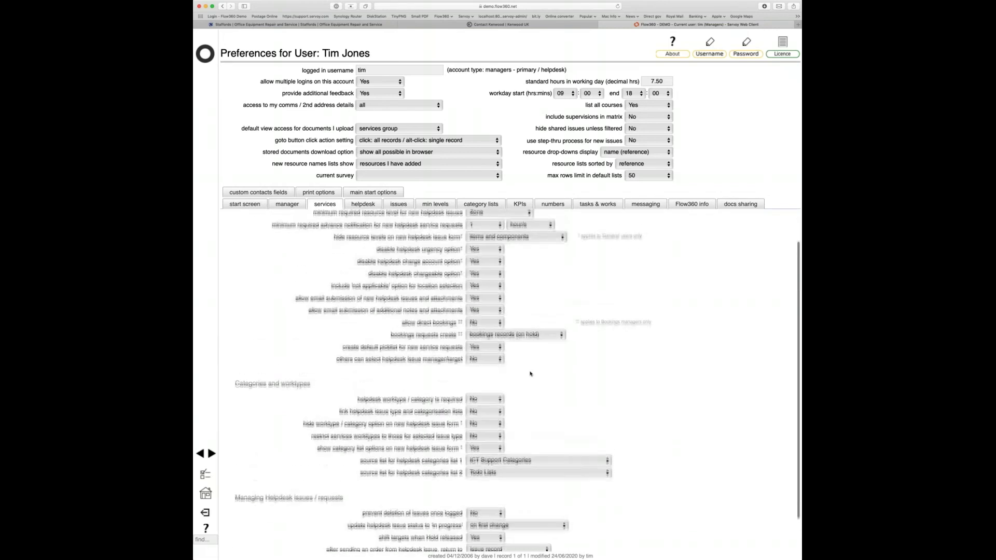
scroll(530, 373, up, 1)
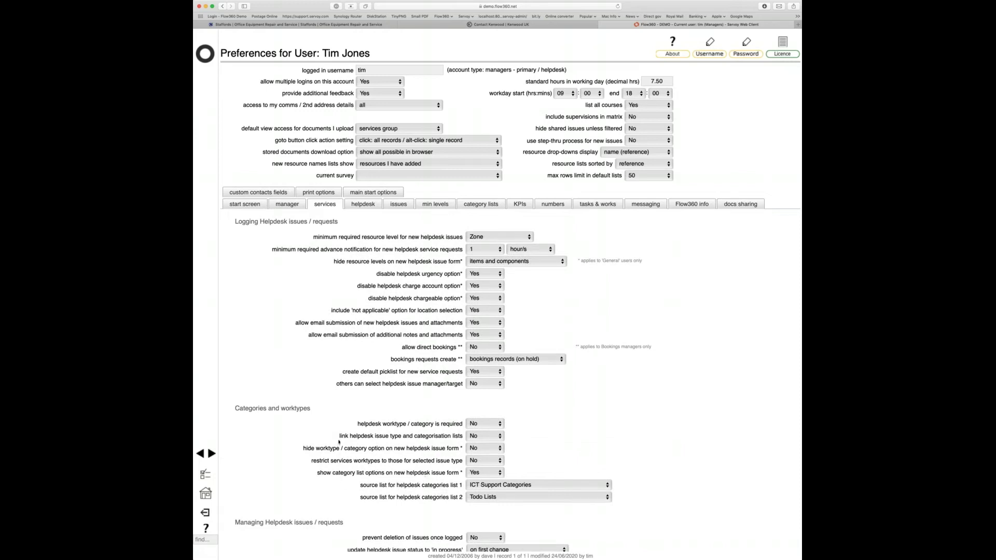
drag(338, 437, 463, 436)
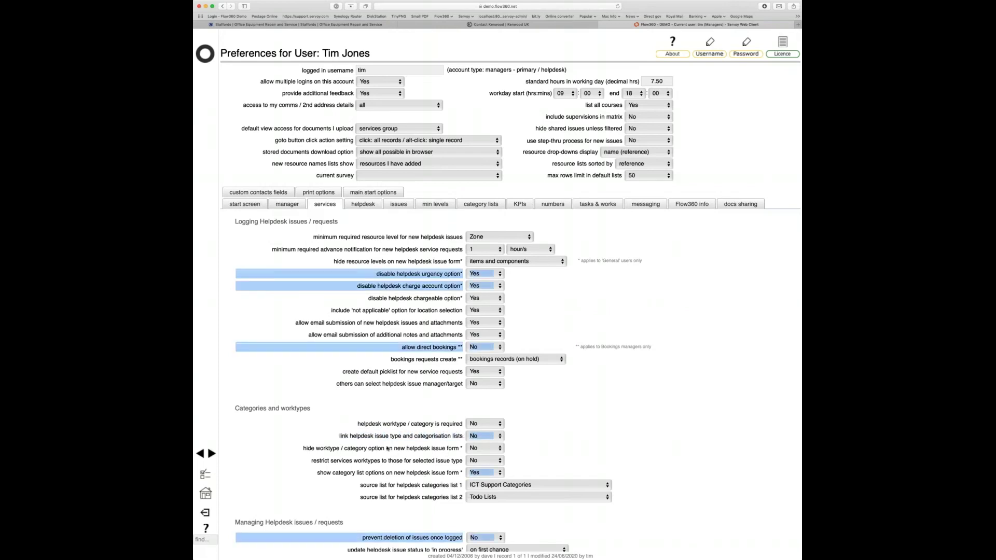
click(337, 437)
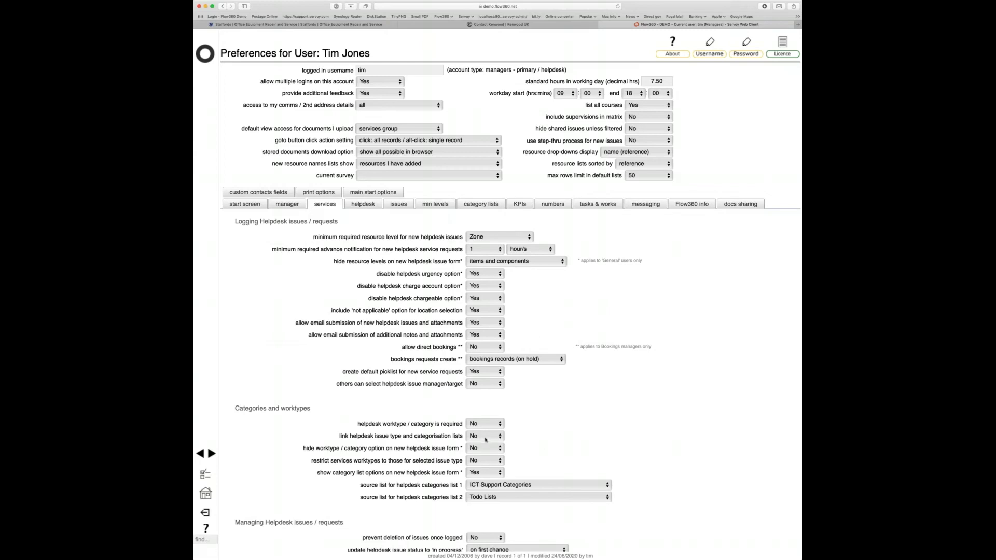
mouse_move(486, 440)
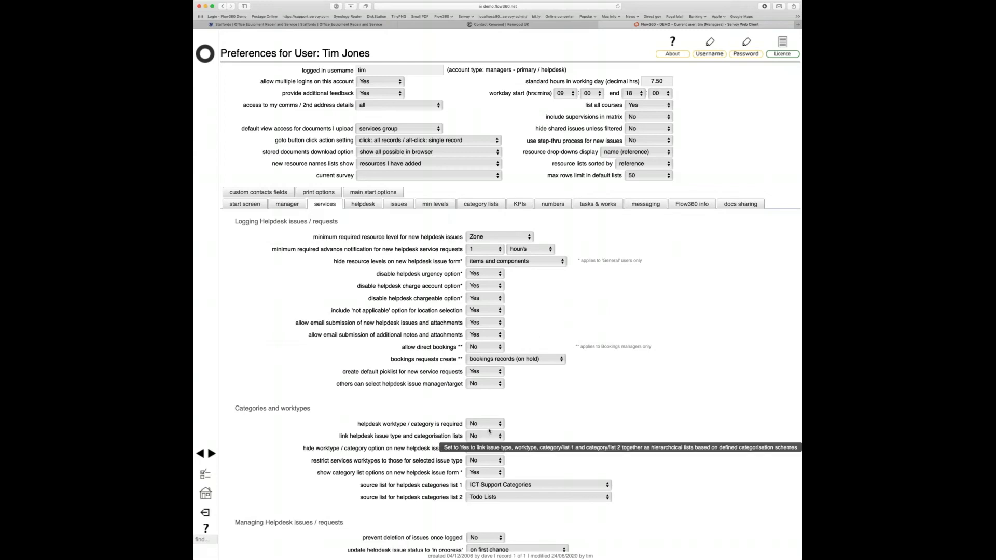
click(490, 431)
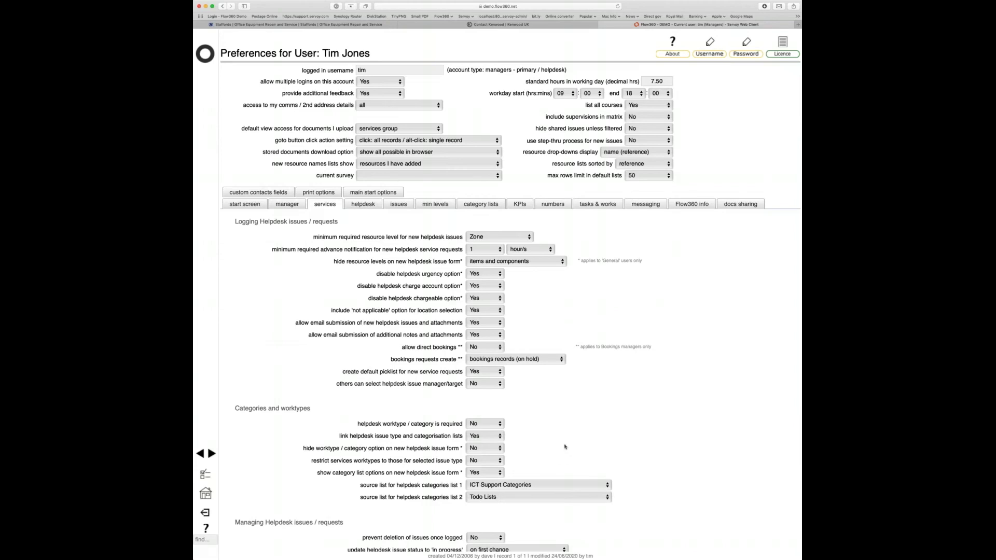
Start a new helpdesk issue of type premises to check its linked category and subcategory fields.
click(205, 54)
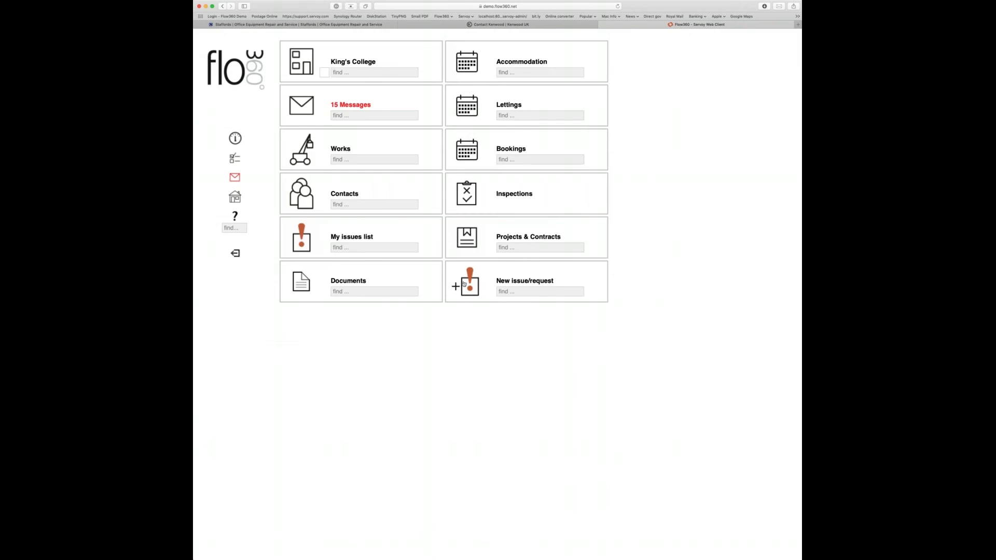
click(471, 293)
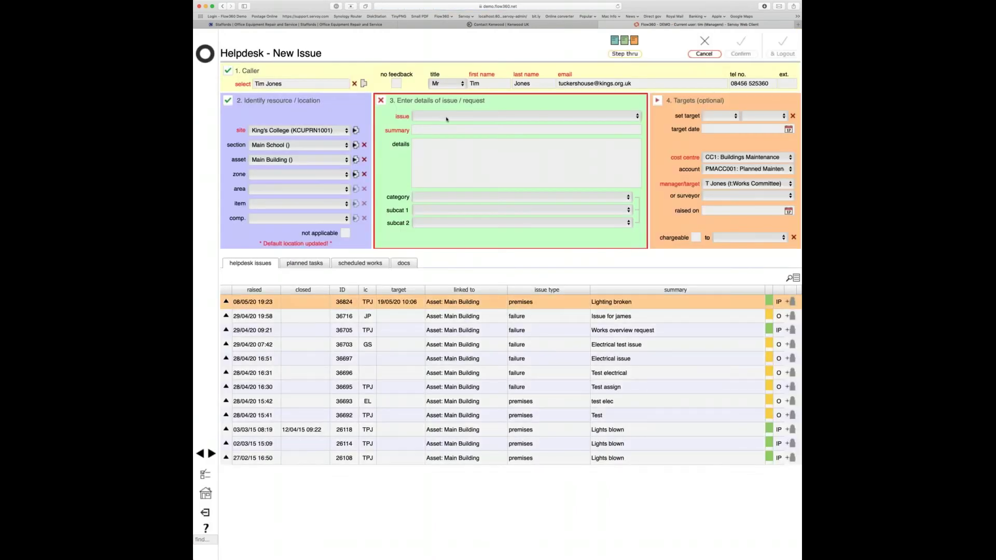
click(452, 149)
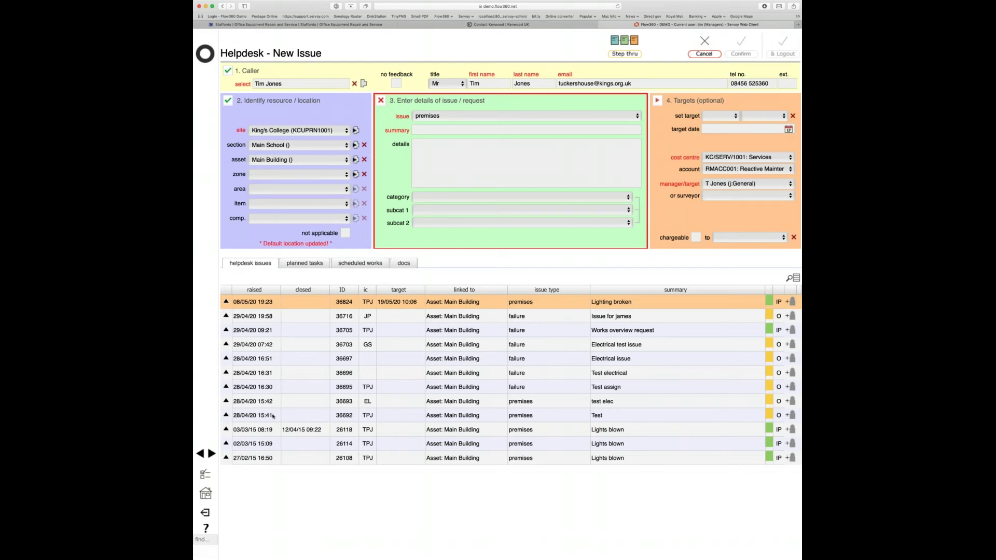
In the category list preferences, create a new list based on the existing premises issue type.
click(208, 491)
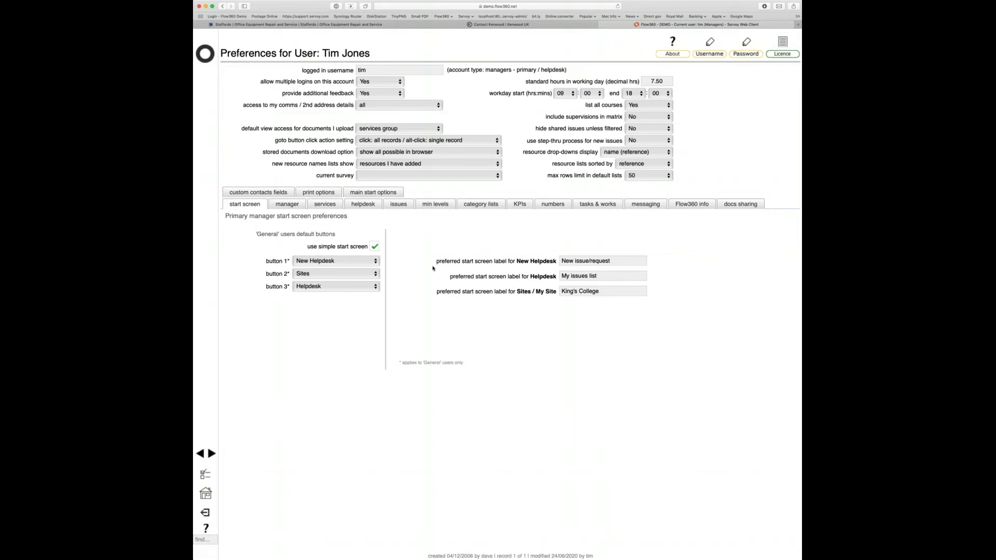
click(478, 206)
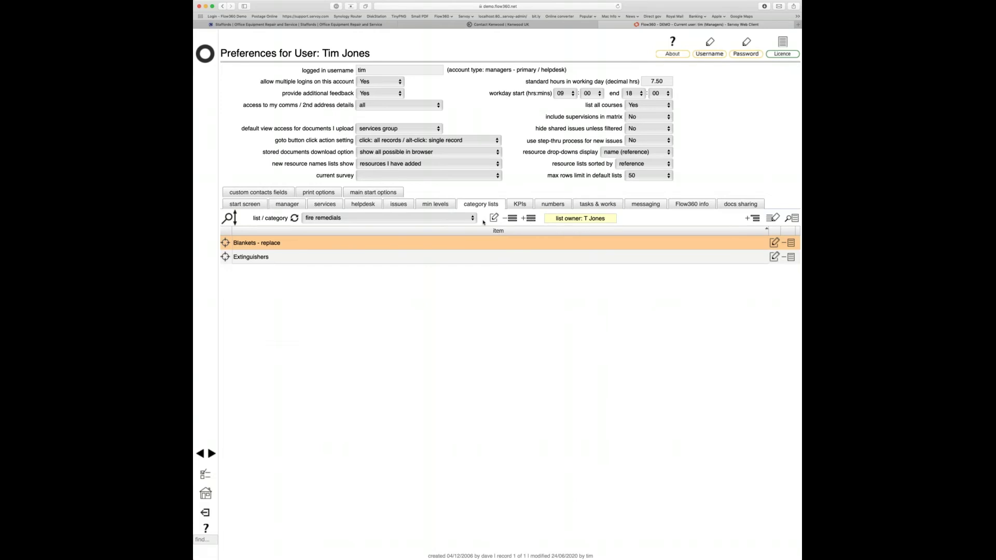
click(528, 219)
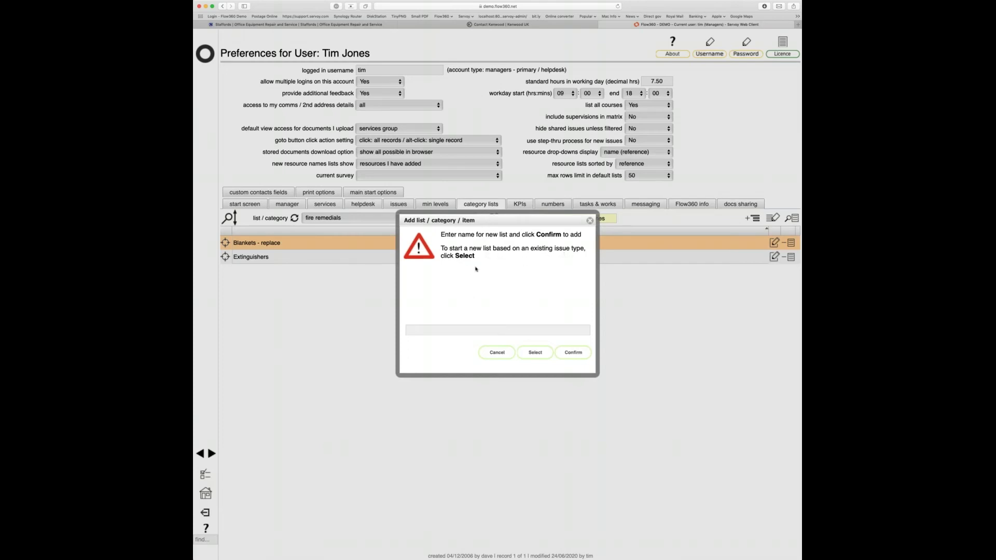
click(535, 352)
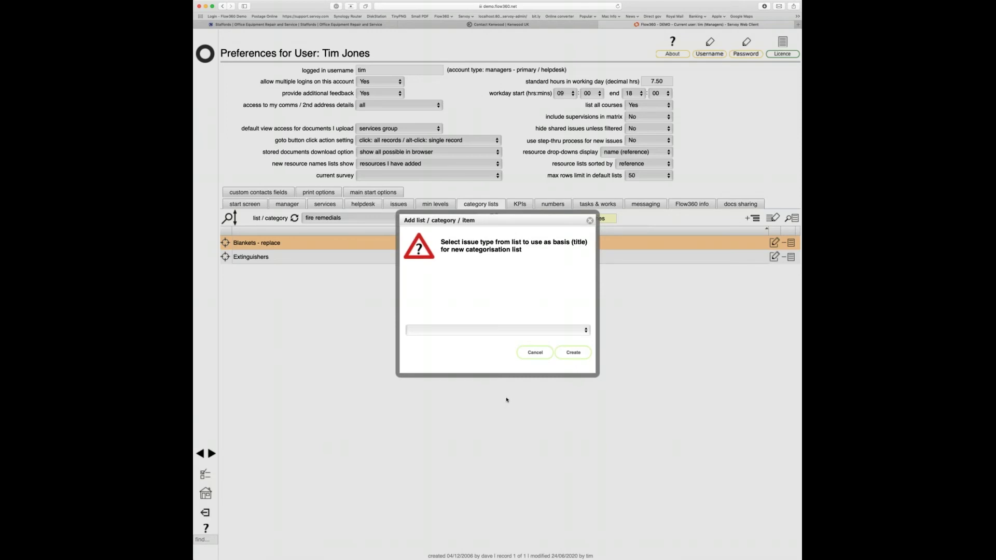
click(525, 411)
click(573, 354)
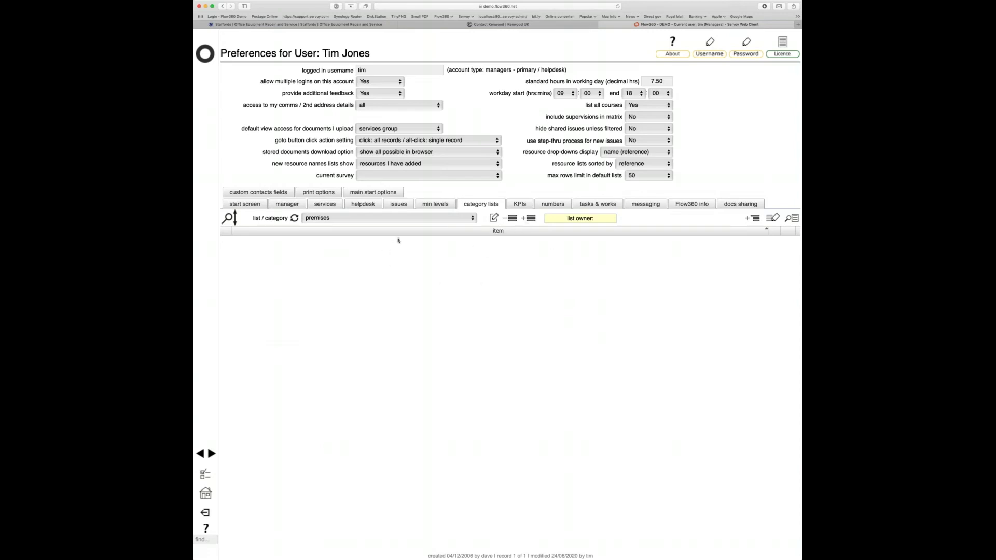
Add the items Heating, Lighting, Power and Fabric to the premises category list.
click(754, 219)
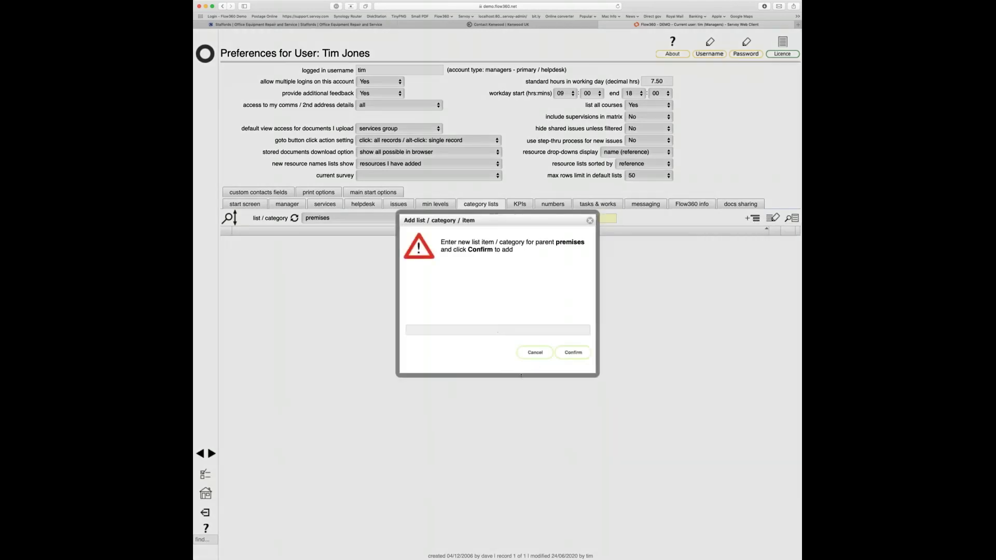
text(Heating)
click(574, 353)
click(753, 218)
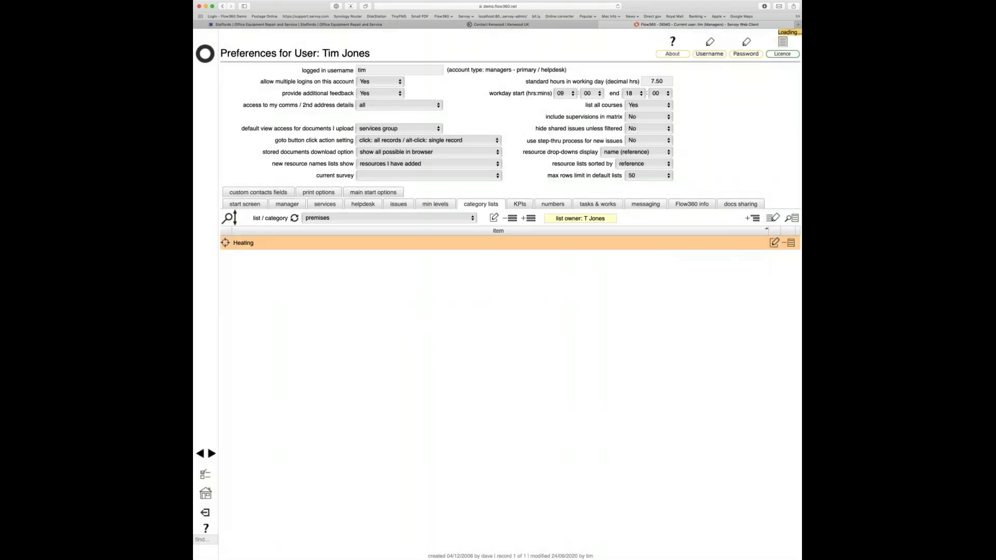
text(Lighting)
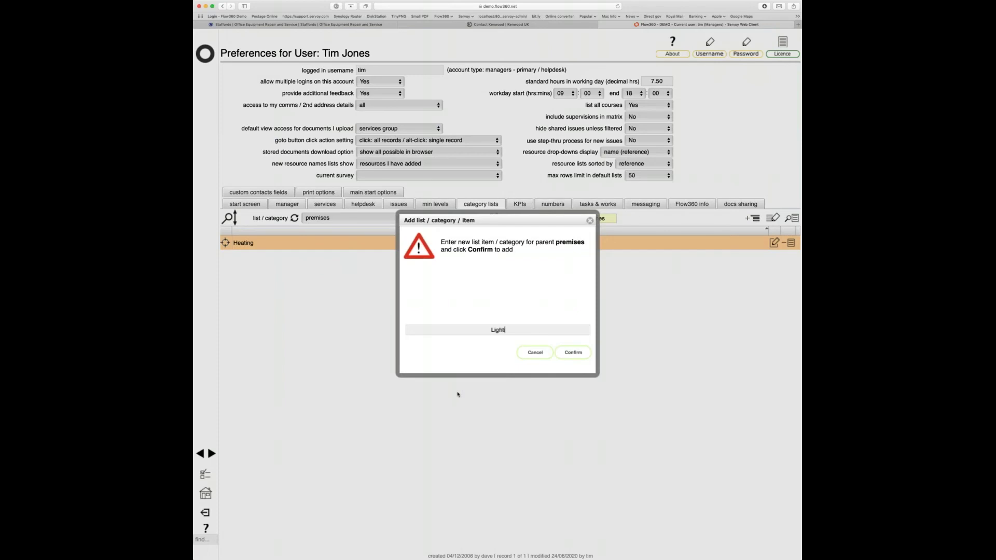
click(574, 353)
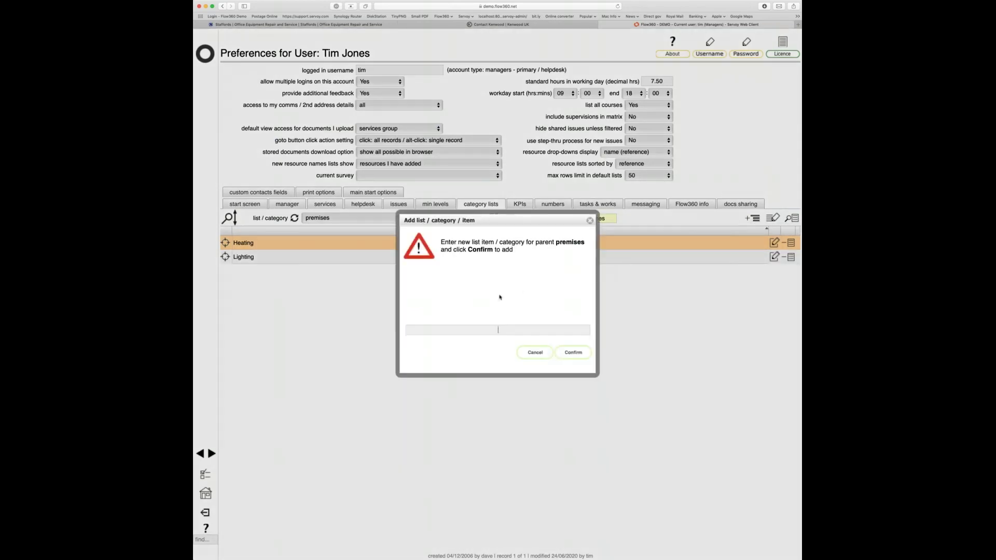
text(Power)
click(574, 353)
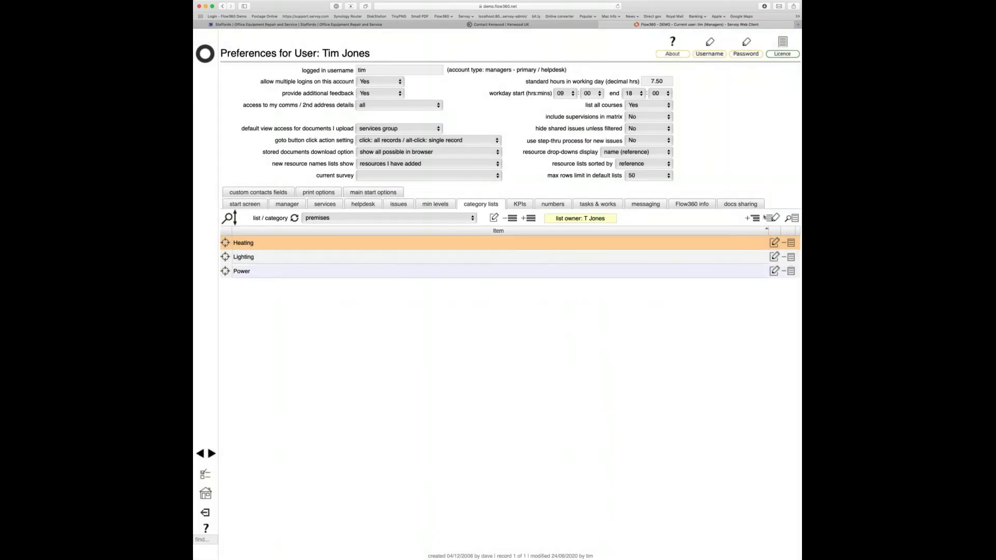
click(757, 220)
text(Fabric)
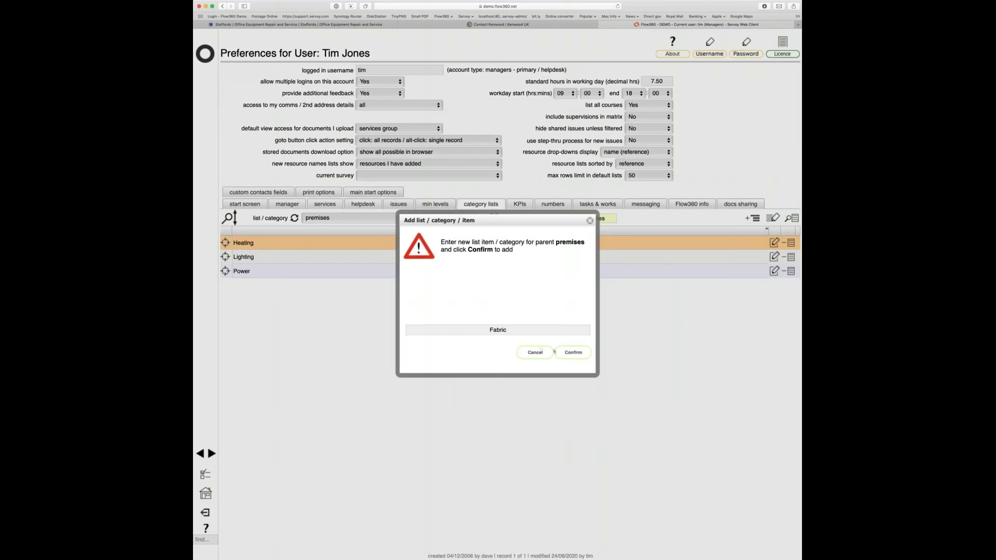
click(573, 352)
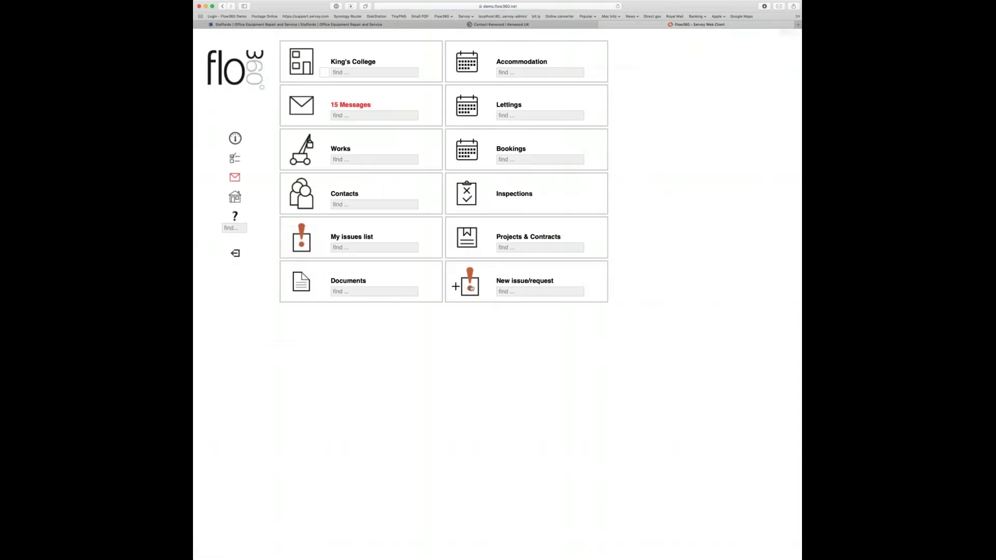
Try the premises list in a new helpdesk issue of type premises by choosing the category Heating.
click(471, 288)
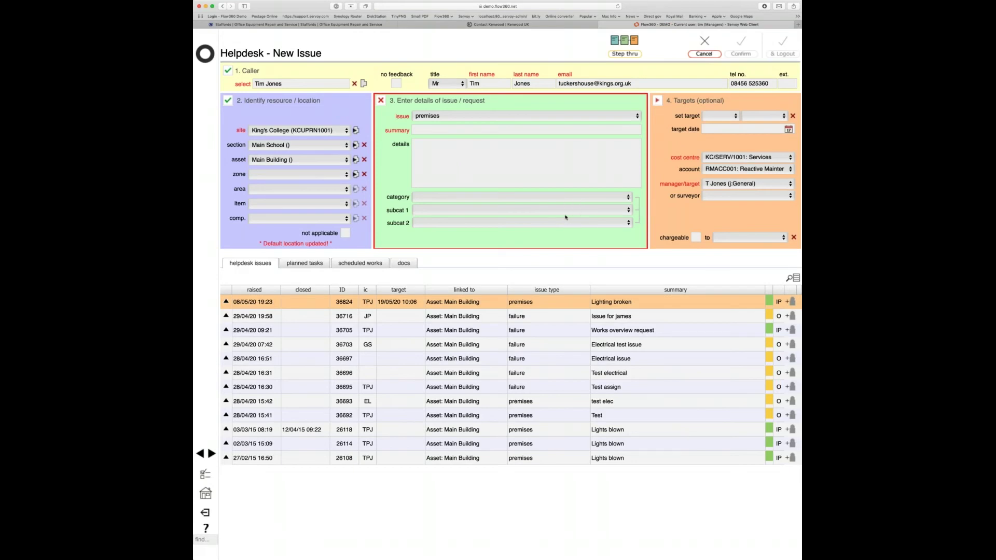
click(537, 255)
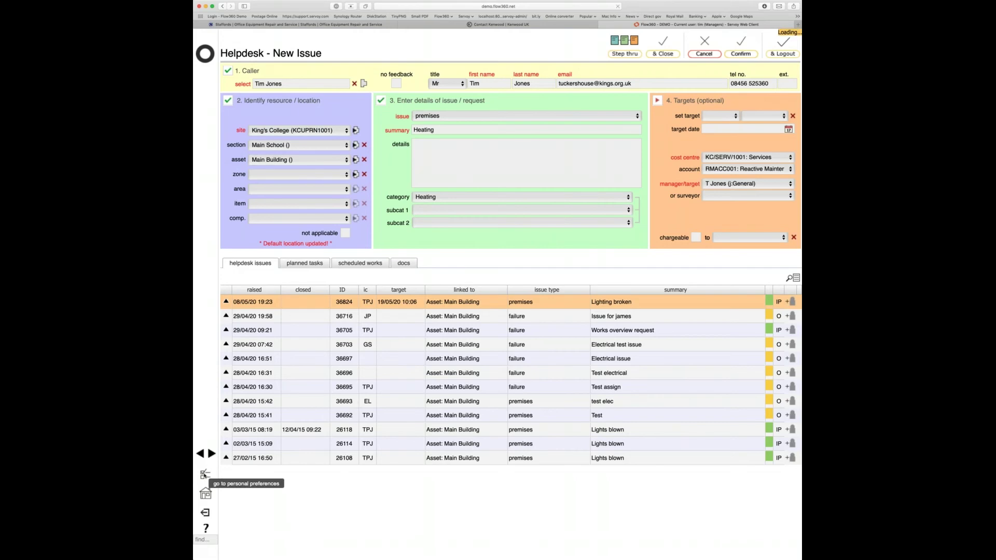
In the category list preferences, add the items Heating not working, Too hot and Too cold under the premises category Heating.
click(205, 474)
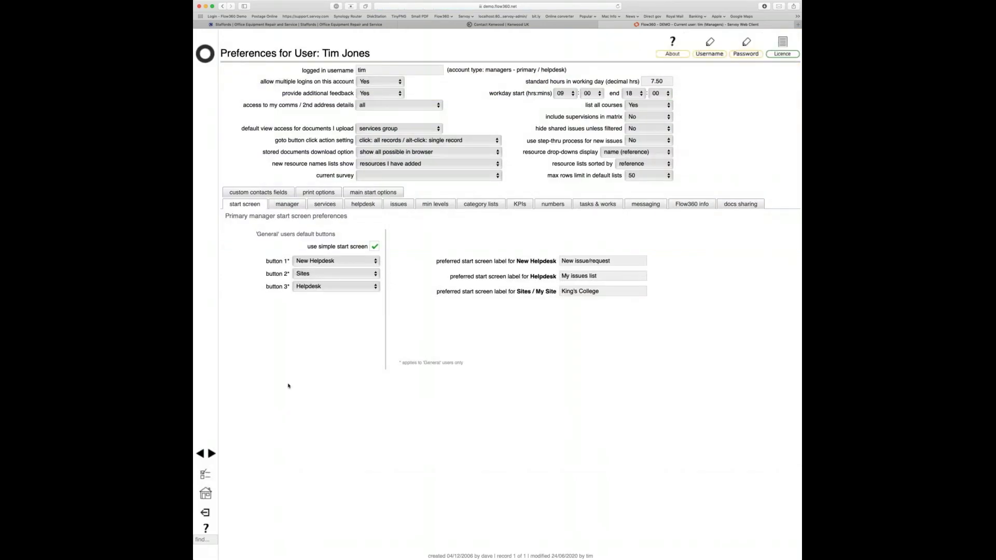
click(477, 206)
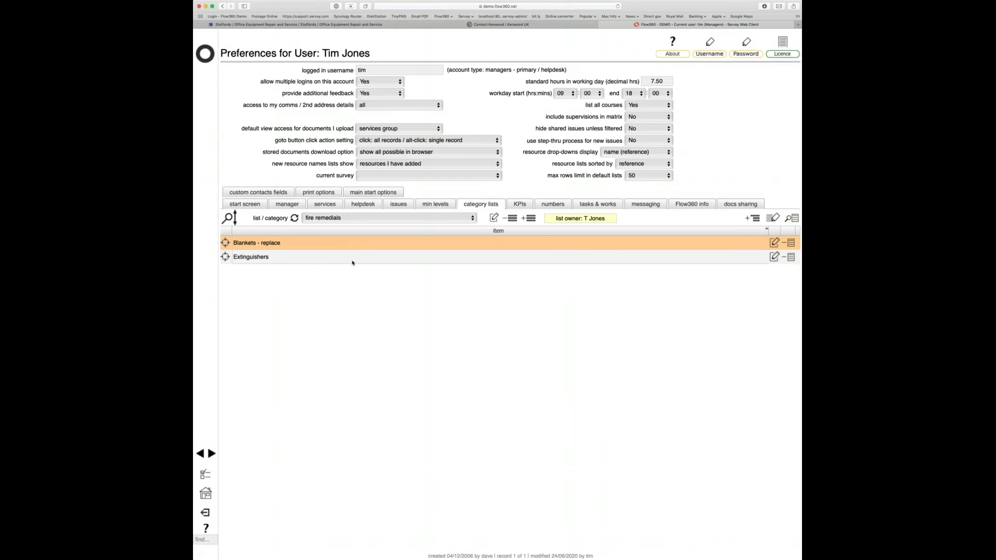
key(Down)
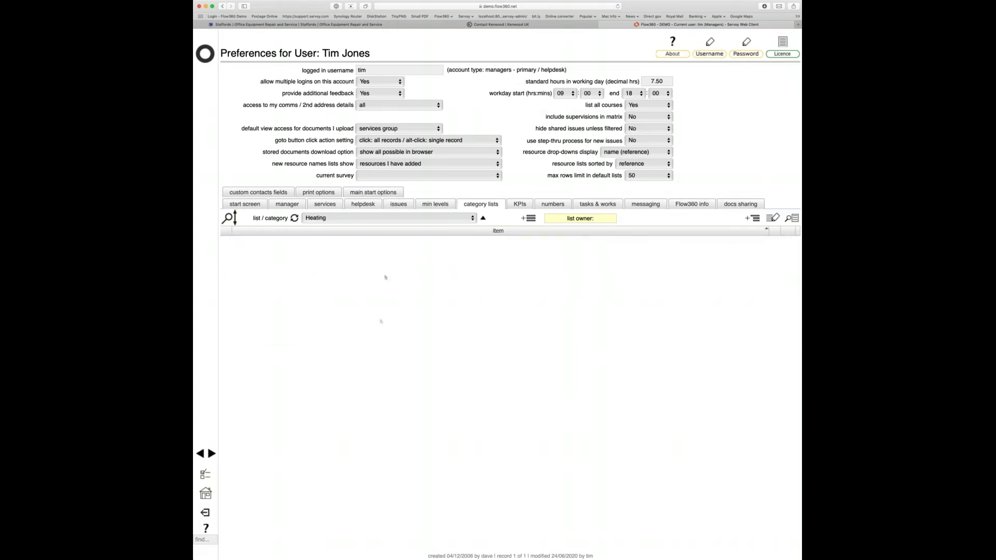
click(756, 220)
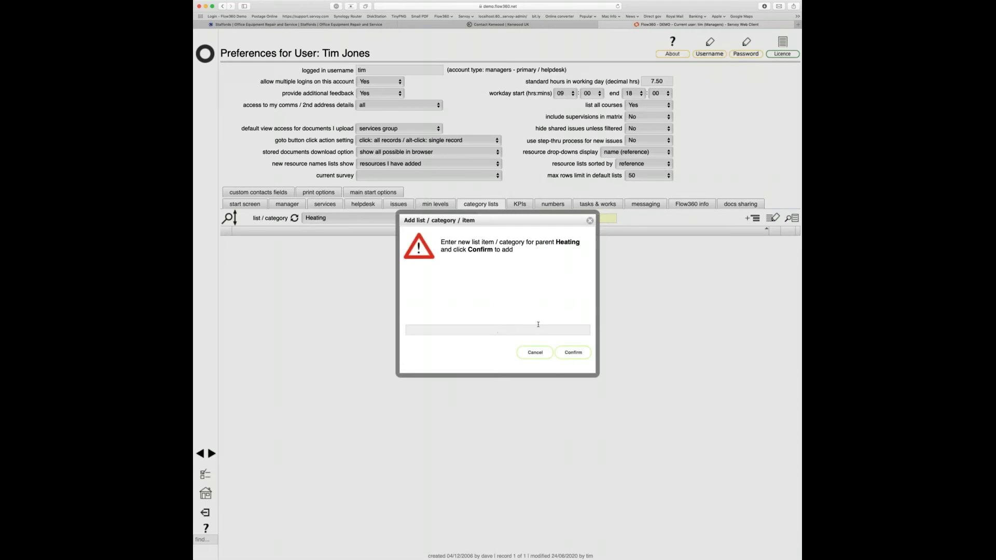
text(Heating not working)
click(573, 354)
click(755, 220)
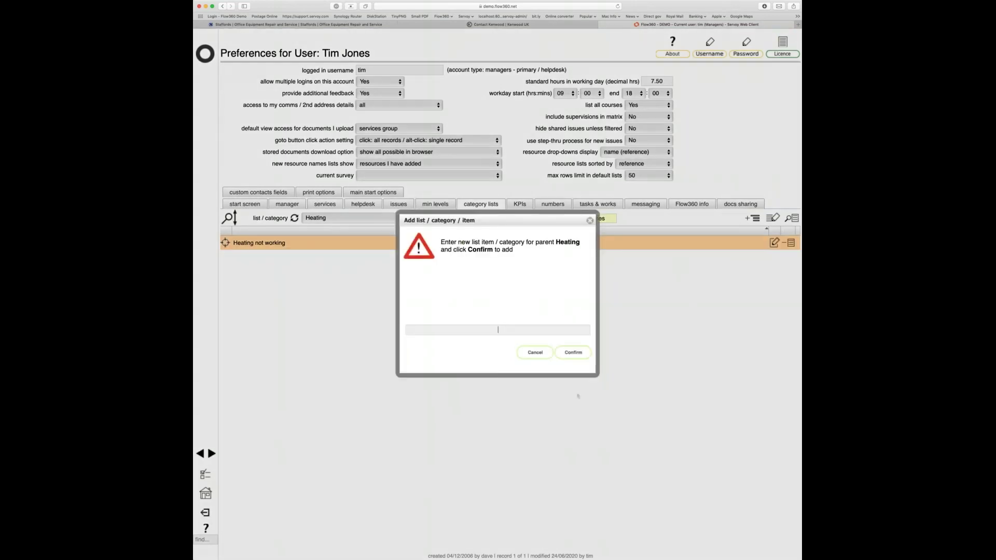
text(Too hot)
key(Return)
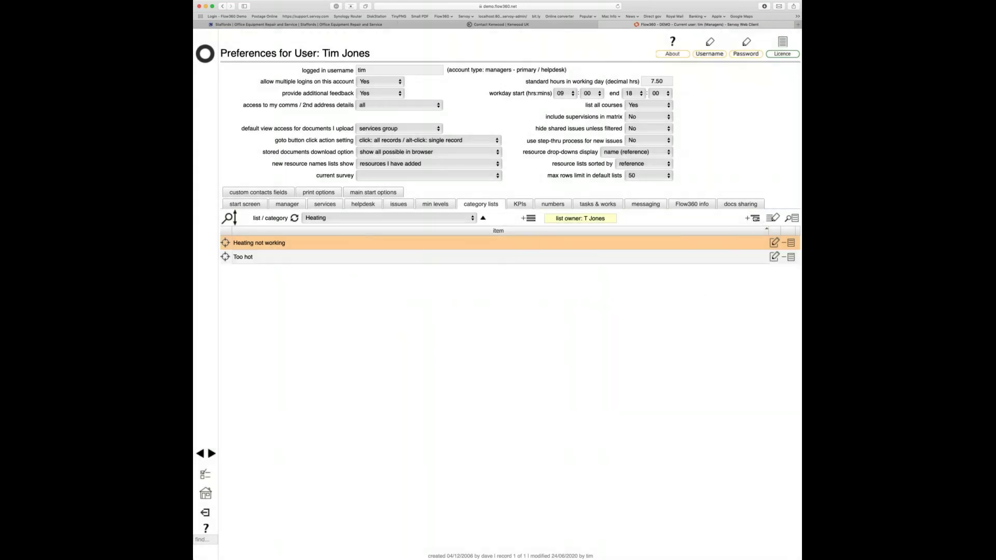
click(753, 218)
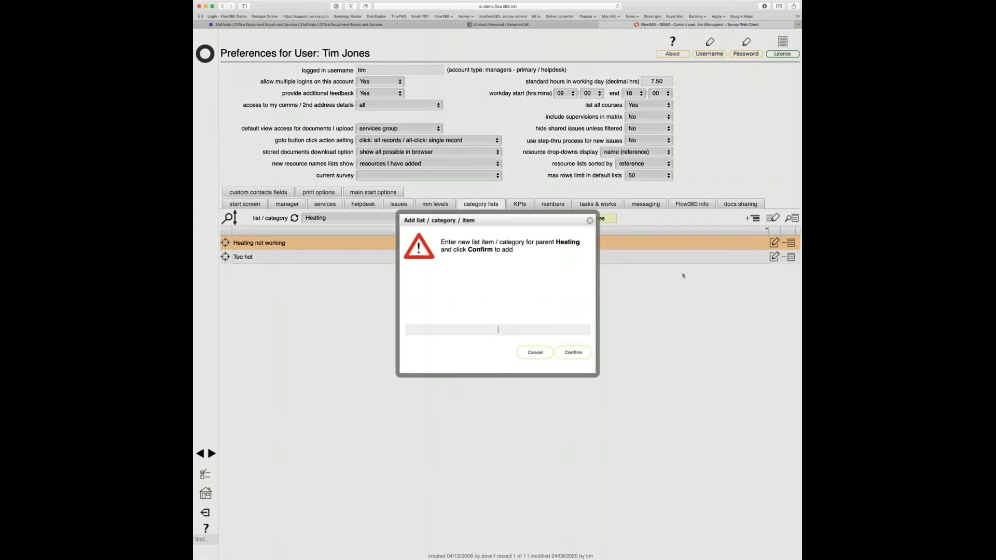
text(Too cold)
click(573, 352)
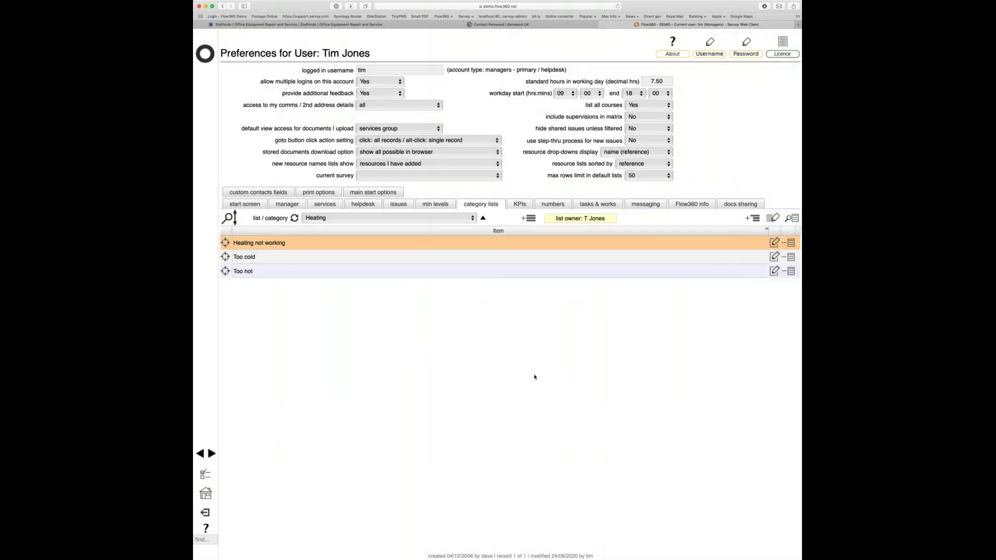
Log a new premises issue with category Heating and subcategory Too cold, located in the ground floor G06 Office.
click(205, 55)
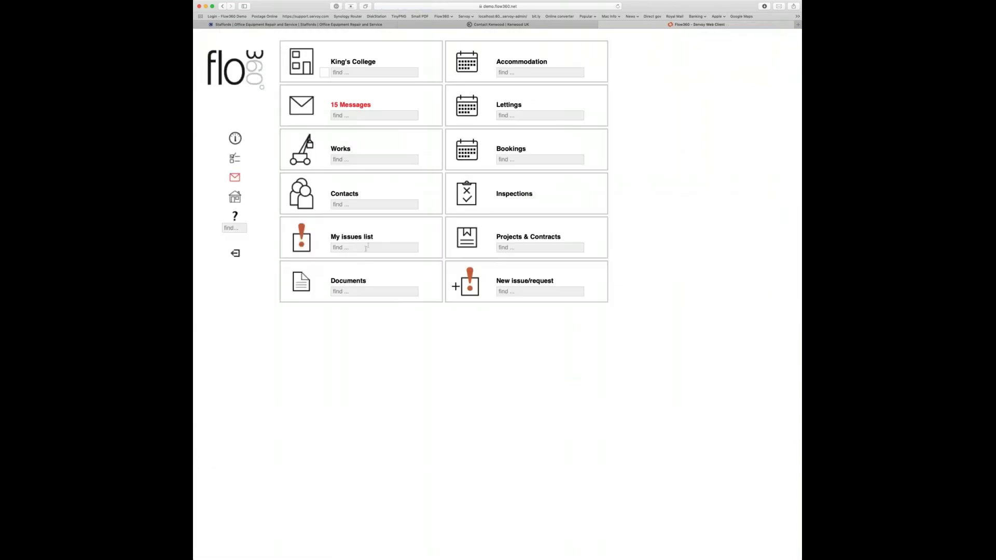
click(474, 293)
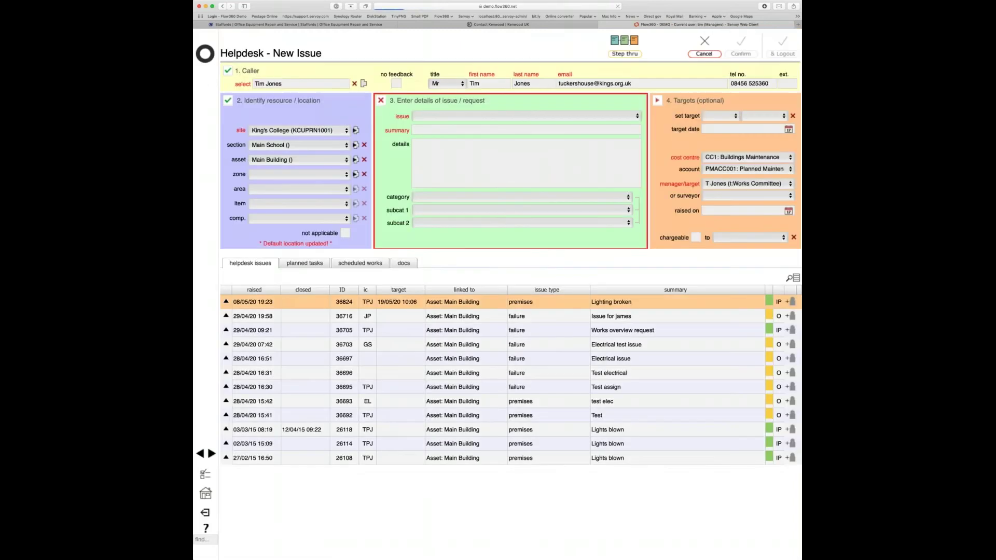
click(434, 151)
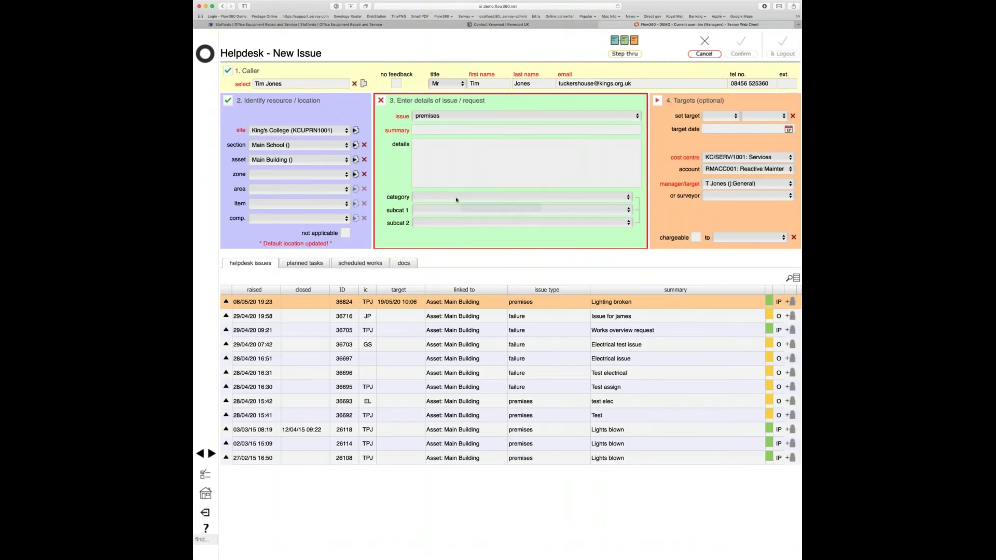
click(456, 217)
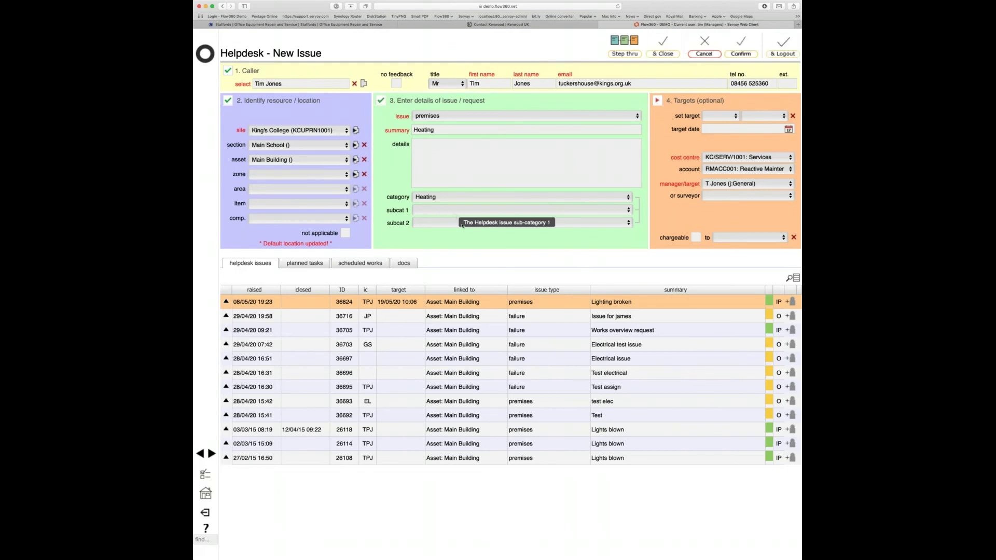
click(463, 227)
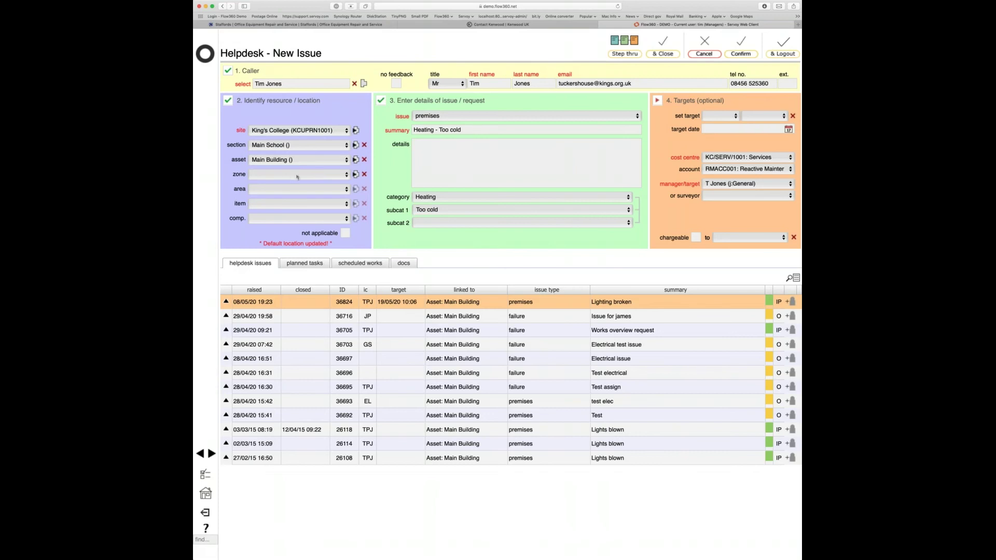
click(303, 194)
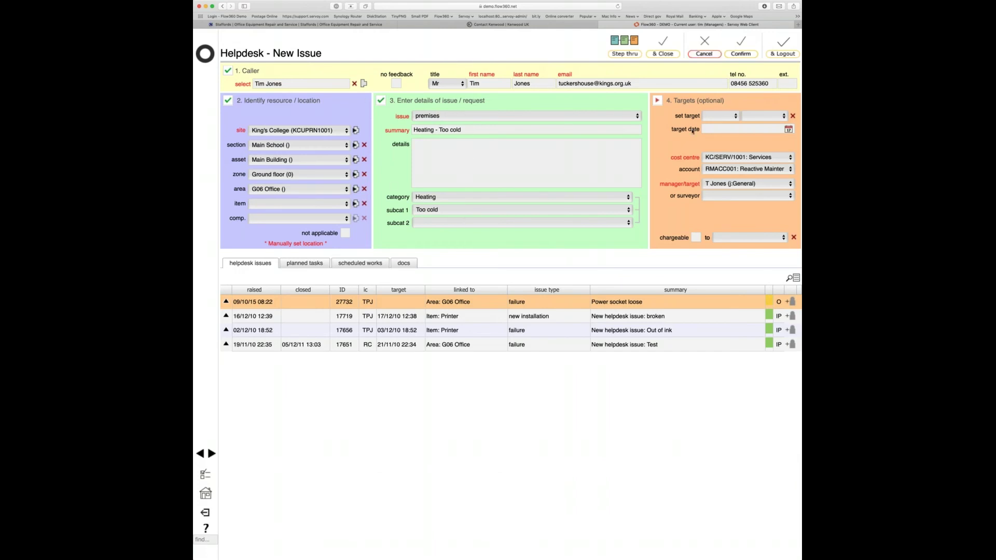
click(741, 48)
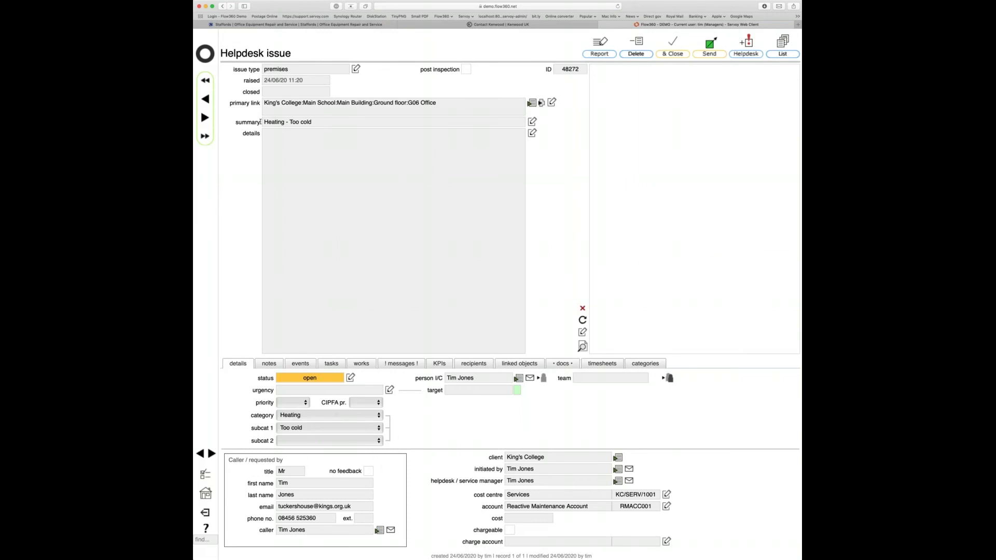
Review the issue's summary and assigned categories, and add Environment from the user scheme's Premises list as a further category.
drag(260, 122, 330, 121)
click(265, 170)
click(646, 365)
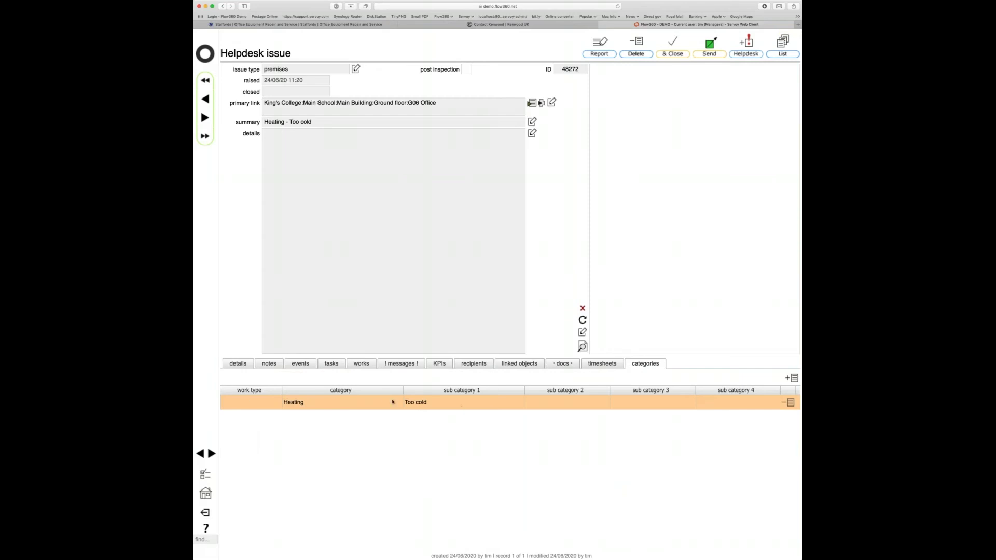
click(238, 364)
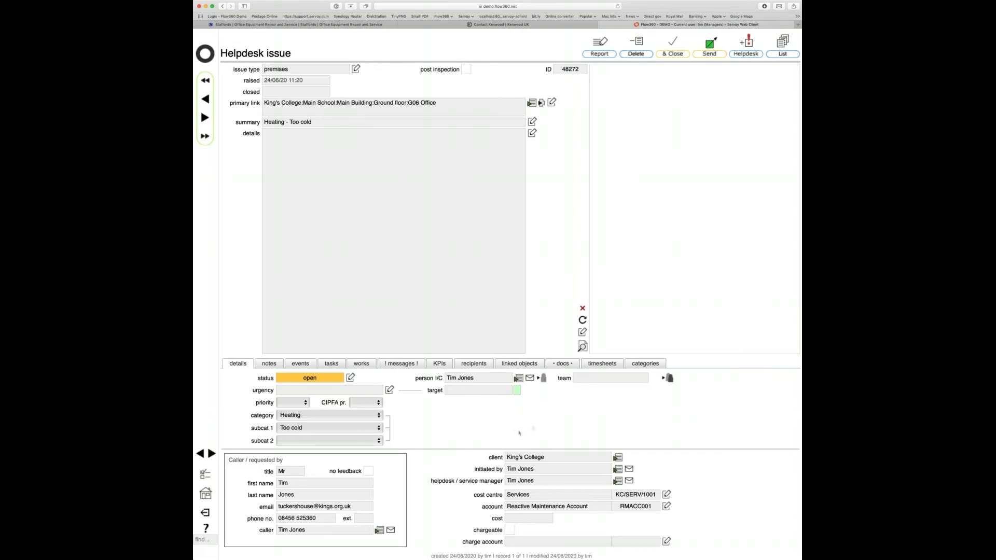
click(645, 364)
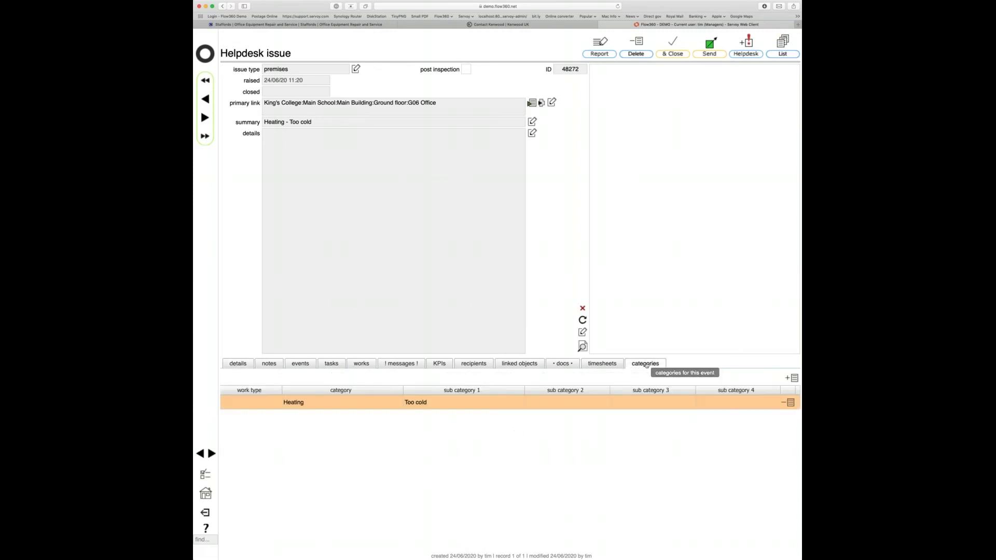
click(792, 378)
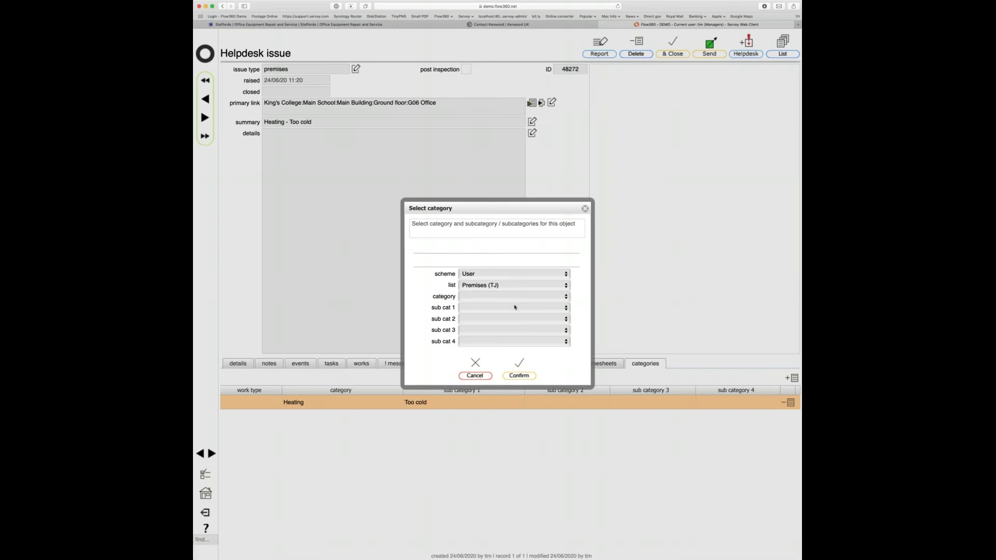
click(516, 371)
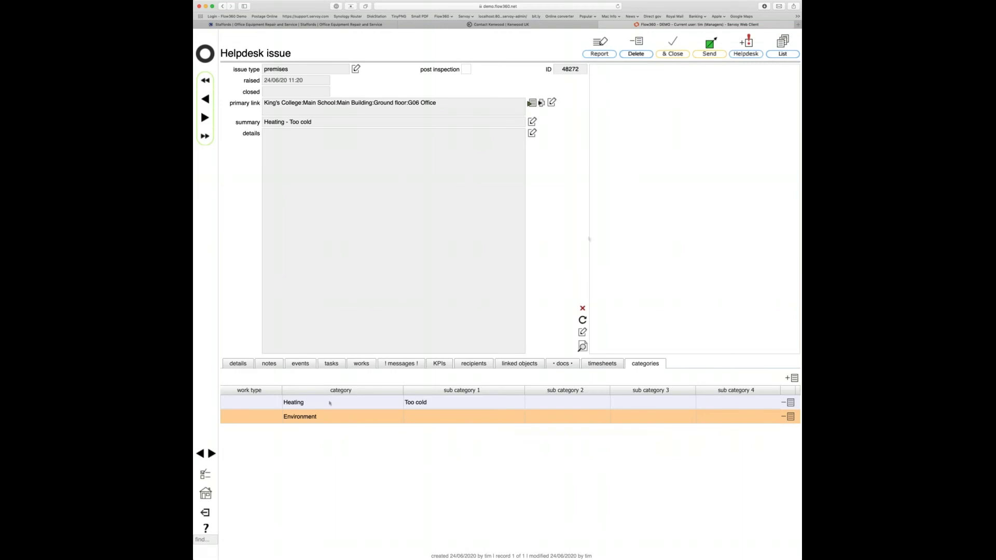
Filter the helpdesk list by category, using the User scheme, the Premises list and the category Environment.
click(781, 54)
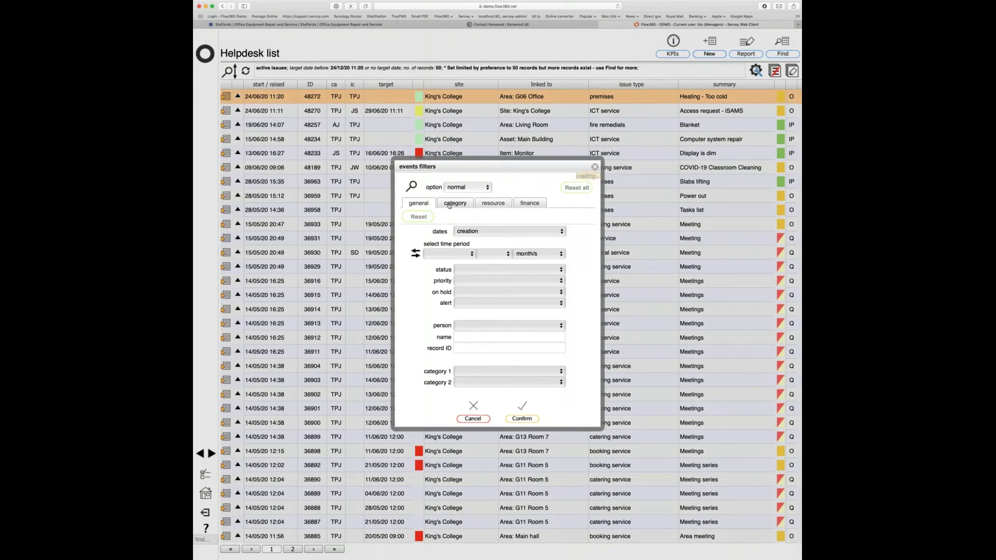
click(450, 205)
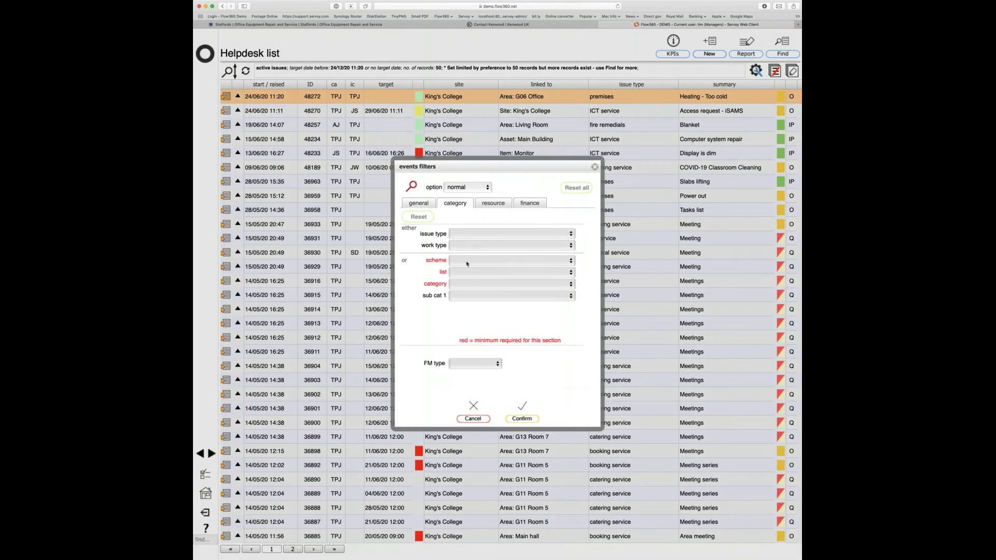
click(475, 294)
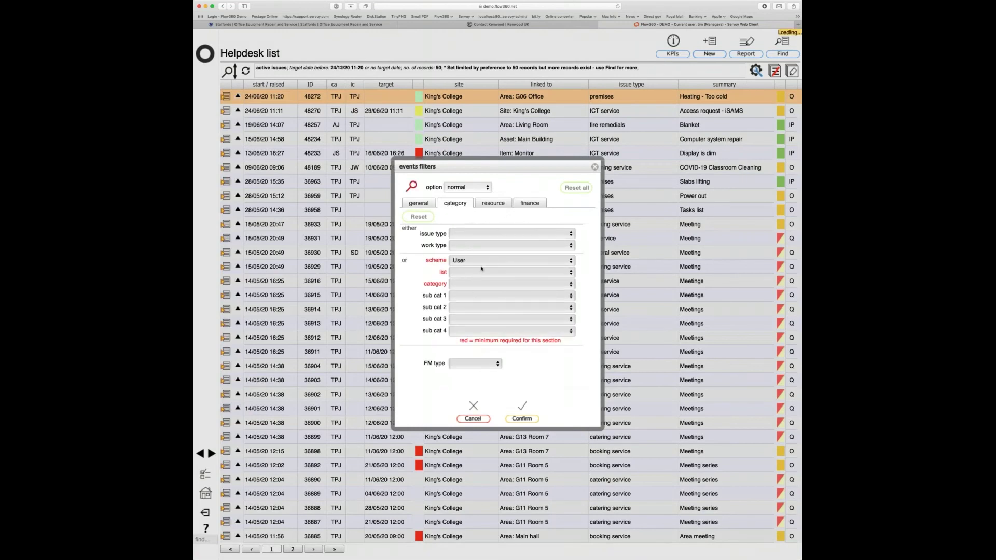
click(487, 312)
click(481, 289)
click(518, 417)
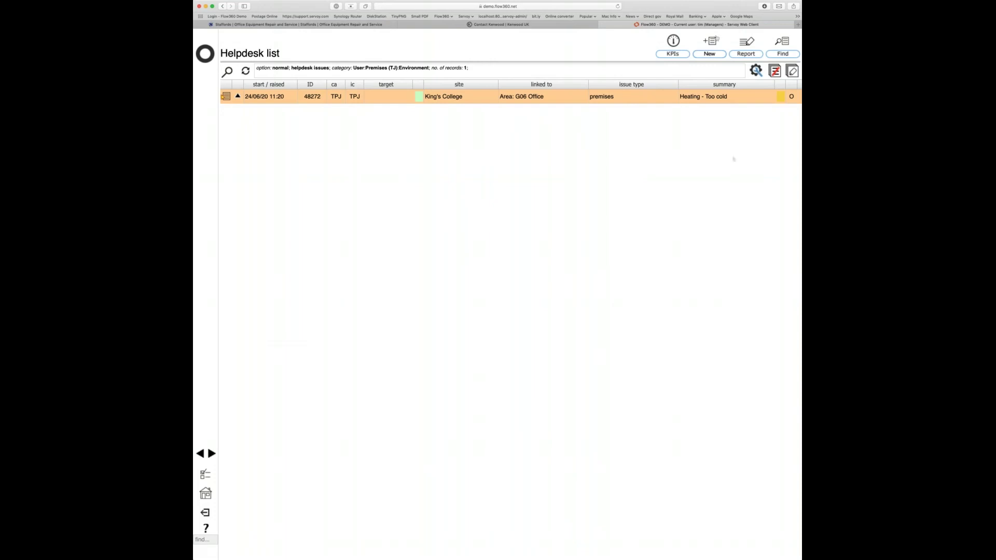
Restore the helpdesk list to all active issues and look at the report selector without running a report.
click(245, 71)
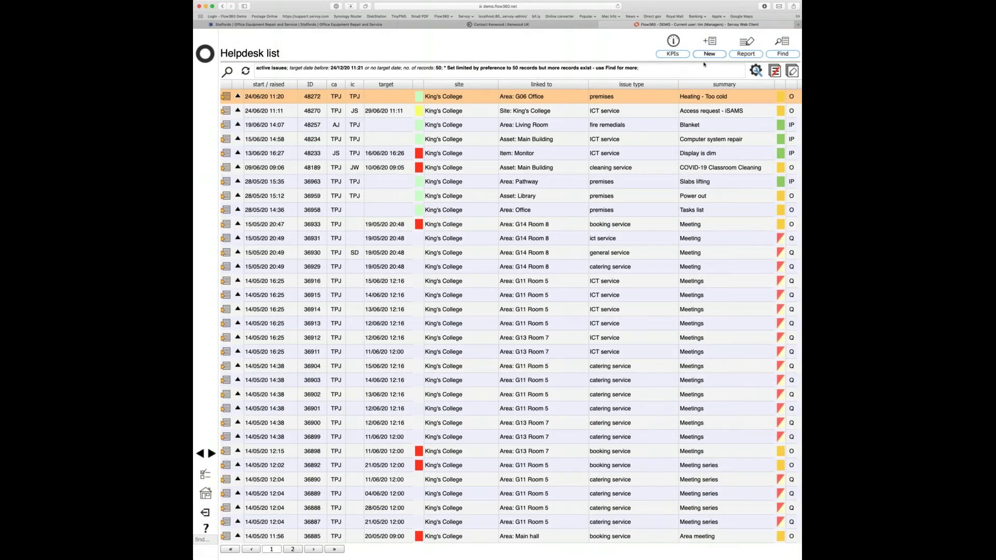
click(656, 196)
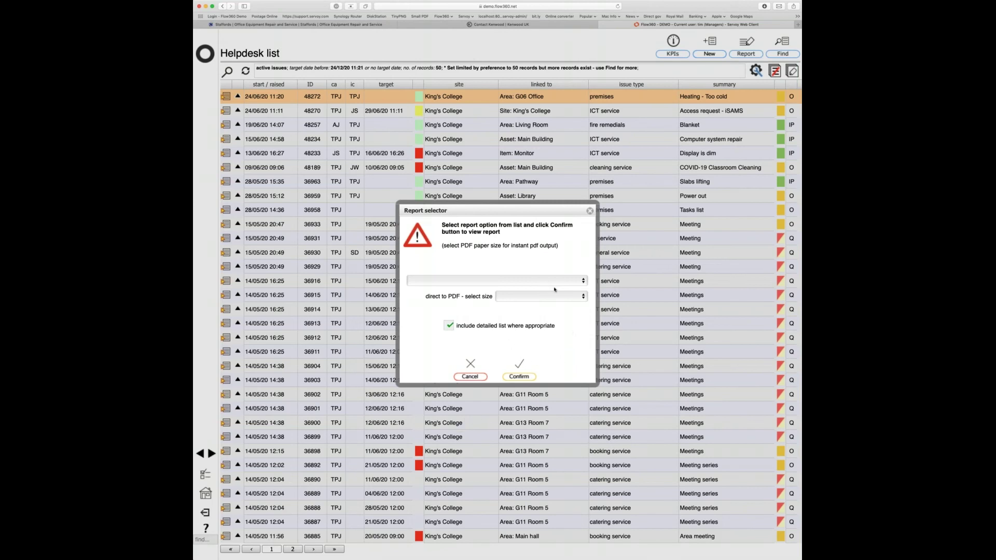
click(473, 378)
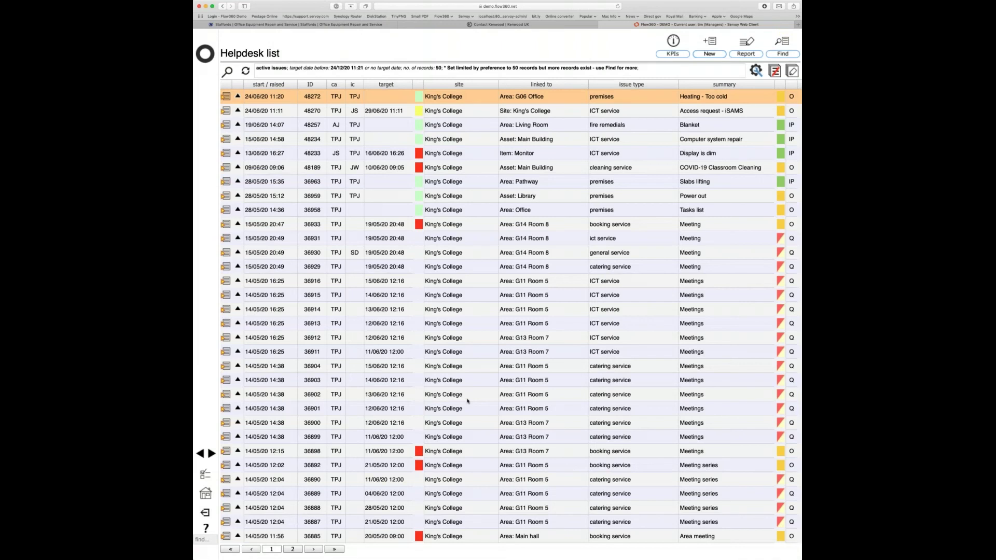
Start a new premises issue with category Heating and subcategory Heating not working, and switch its issue type to ICT service.
click(206, 57)
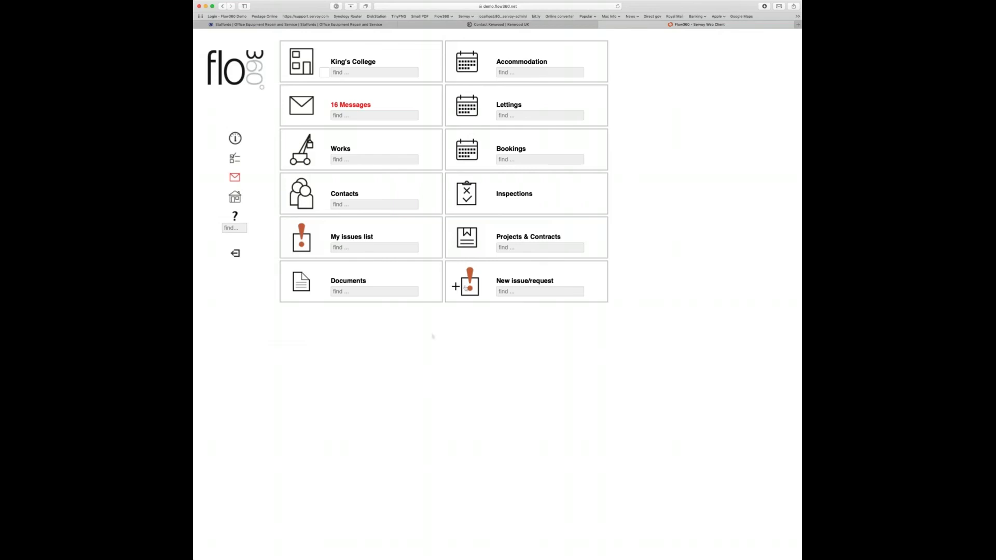
click(477, 296)
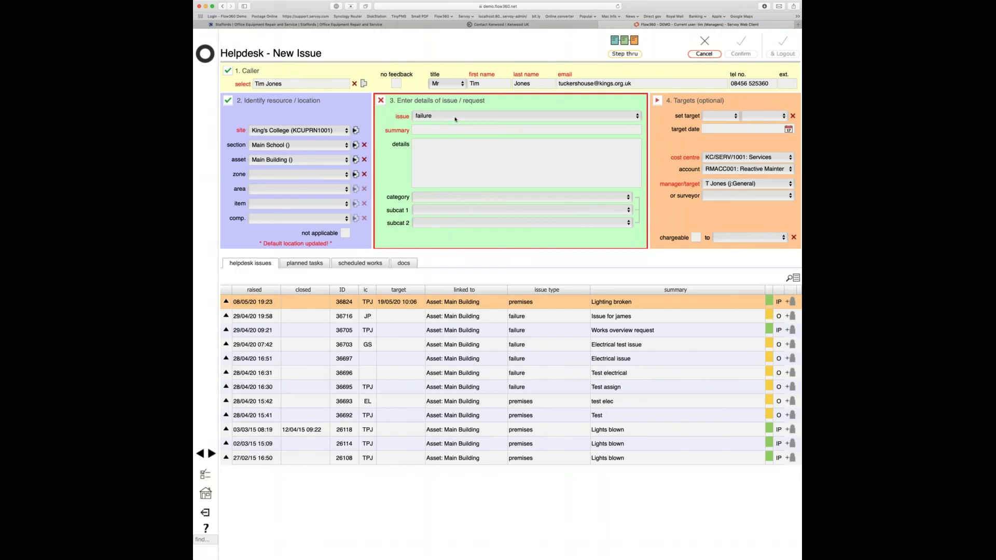
key(Down)
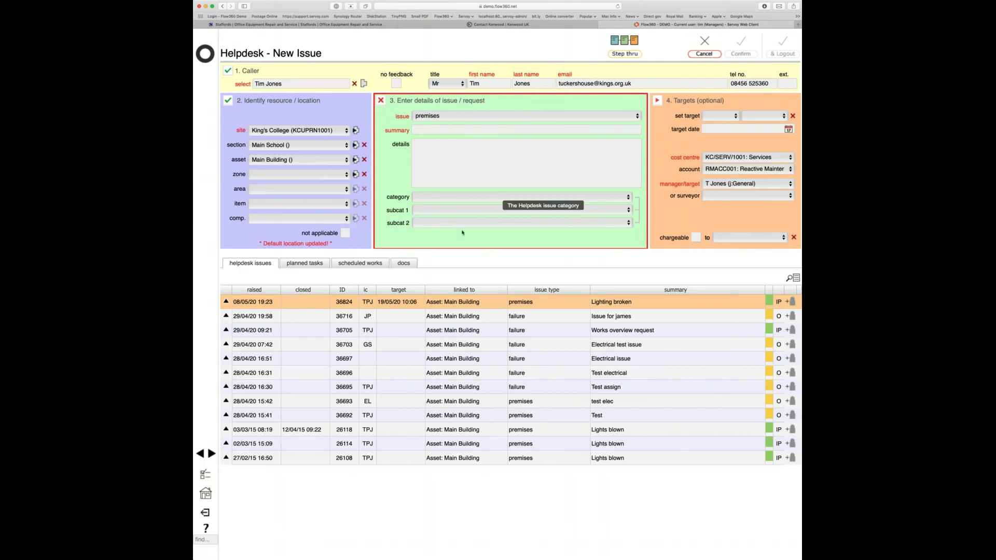
click(469, 198)
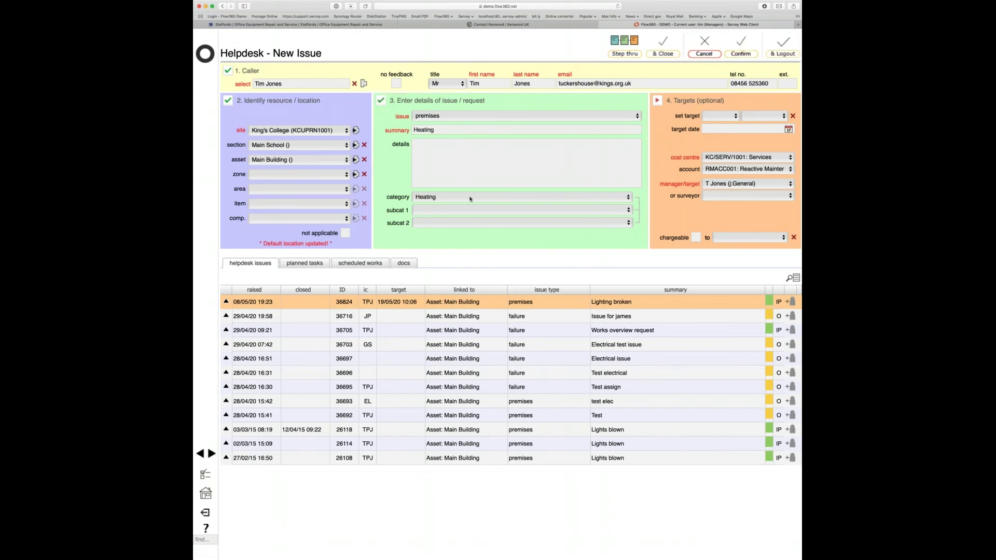
key(Down)
key(Down)
key(h)
key(Tab)
key(Down)
key(Down)
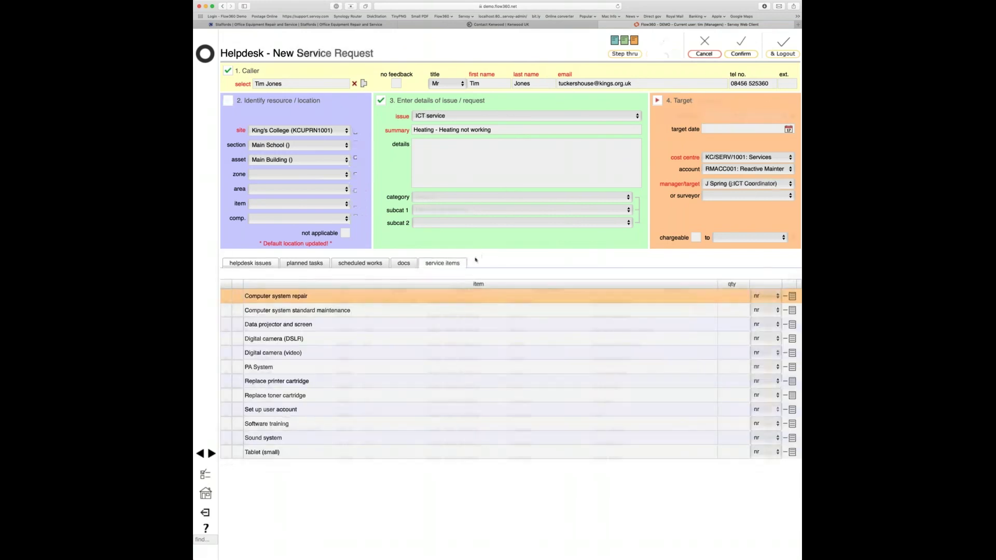
Set the ICT service request's category to Access request, and change the issue type to cleaning service.
click(475, 197)
click(471, 210)
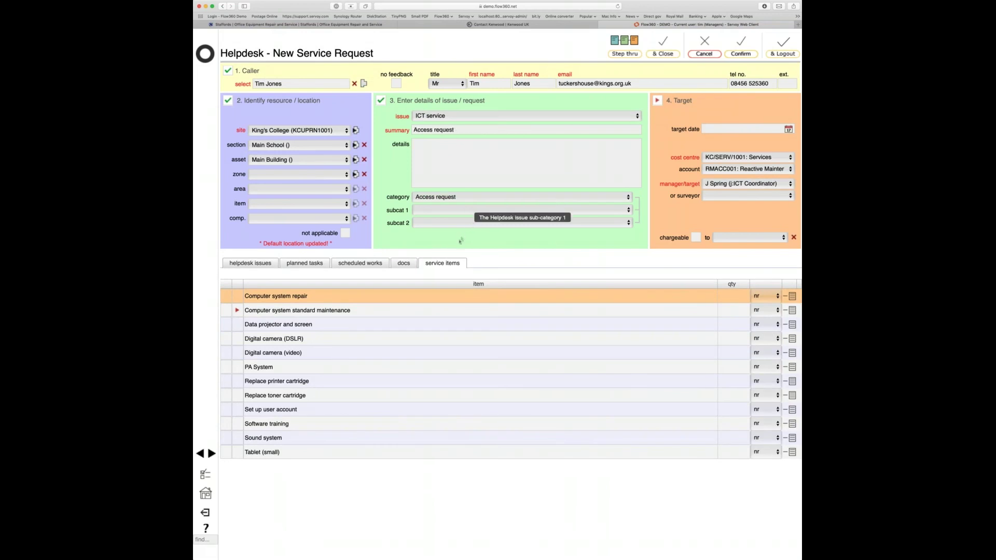
click(483, 116)
click(485, 96)
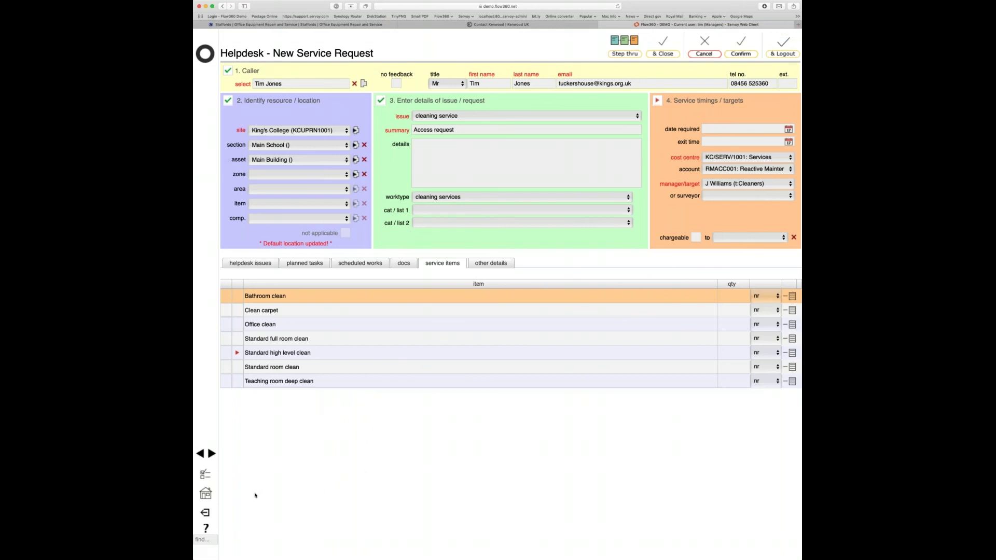
Leave the new service request for the manager home, and open the Gen maintenance team's helpdesk worktype remits.
click(206, 493)
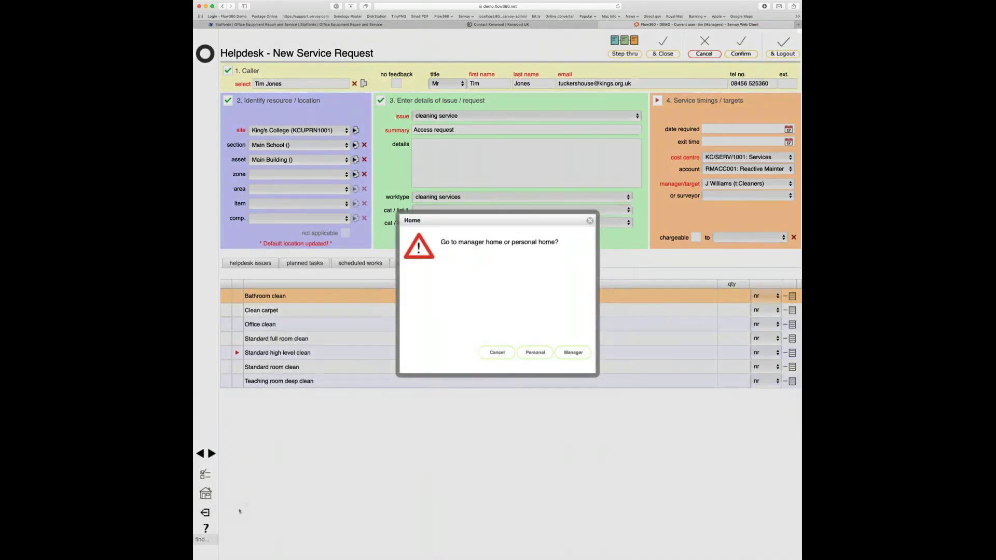
click(568, 353)
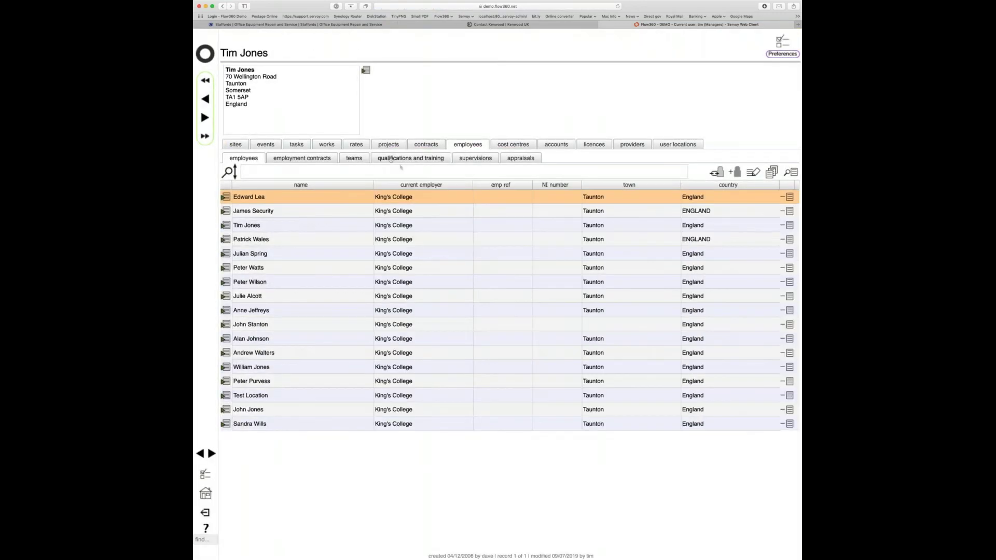
click(353, 158)
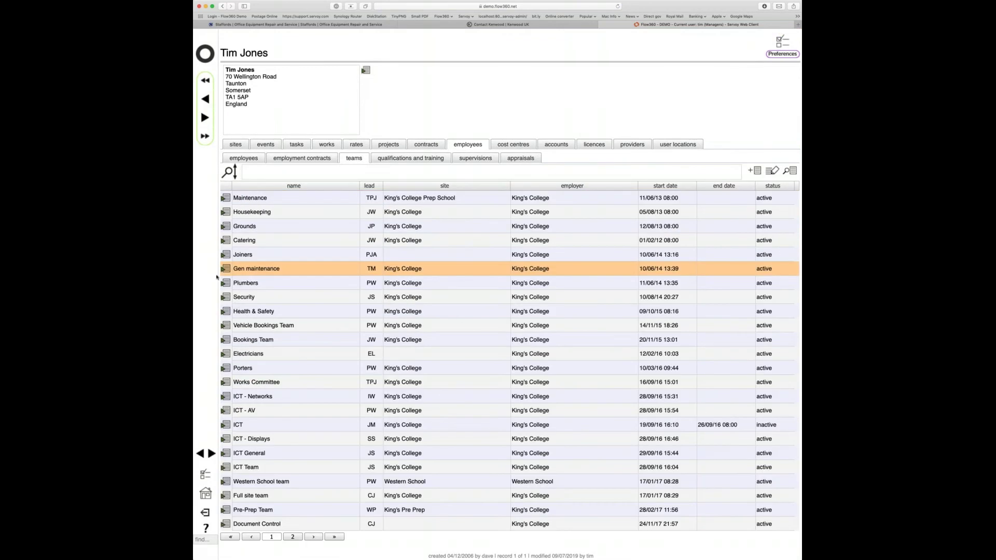
click(225, 270)
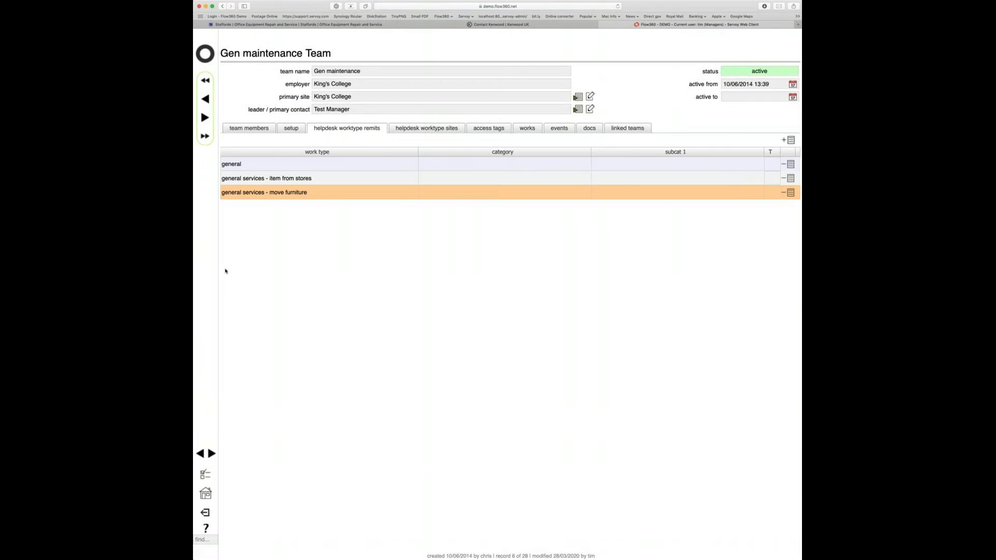
click(287, 130)
click(340, 130)
Add a category-based remit to the Gen maintenance team, using the User scheme, category Heating and subcategory Heating not working.
click(789, 140)
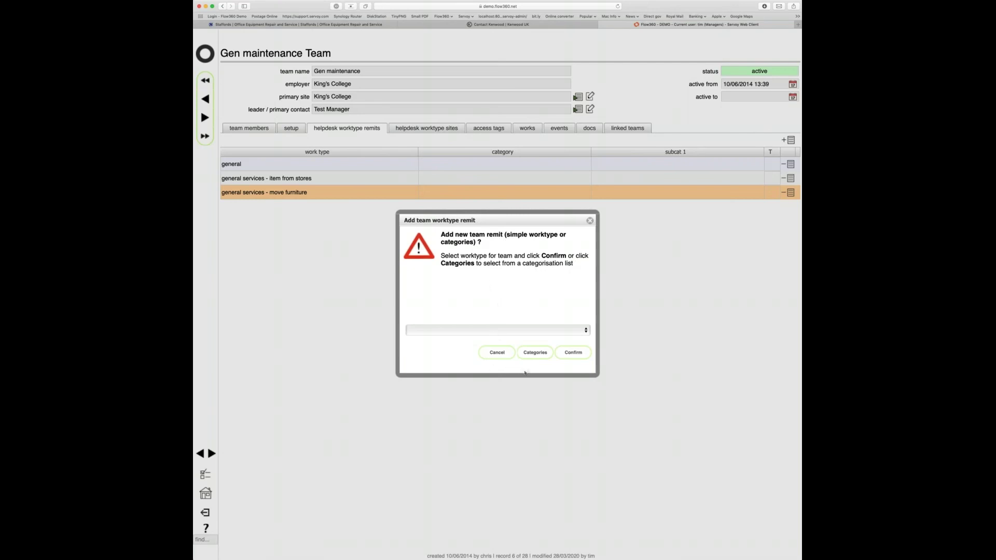
click(535, 354)
click(518, 276)
click(516, 316)
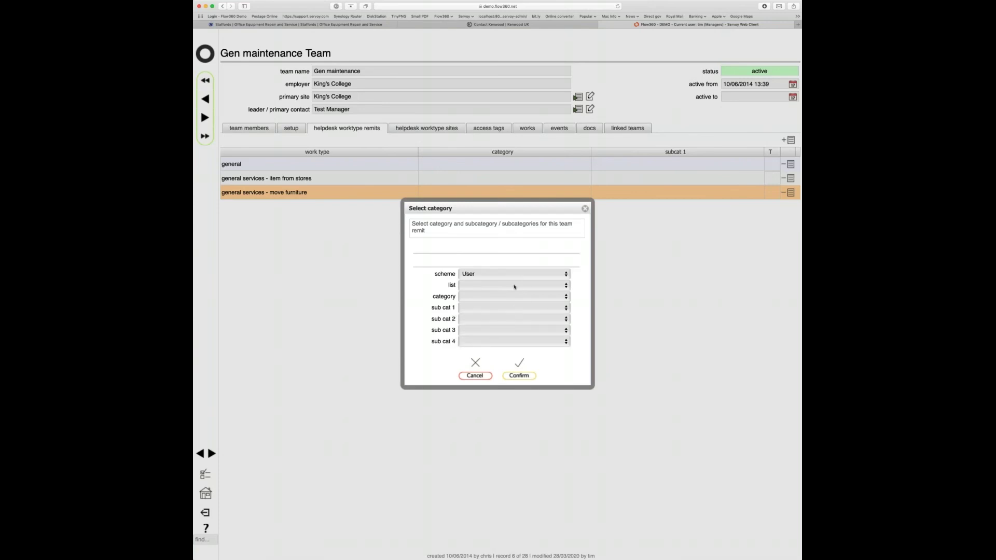
click(517, 340)
click(519, 299)
click(520, 317)
click(506, 319)
click(523, 376)
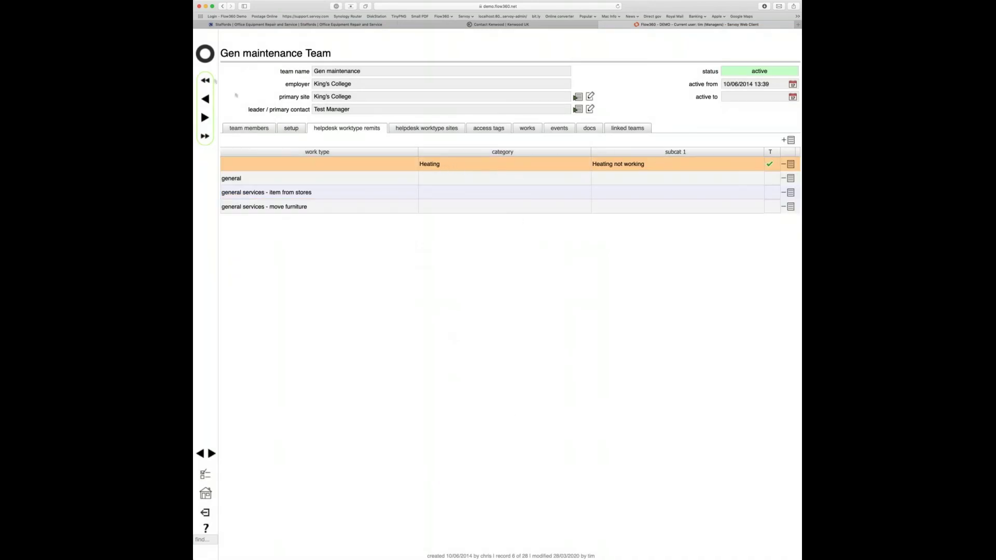
Start a new premises issue and set its category to Heating with subcategory Heating not working.
click(205, 56)
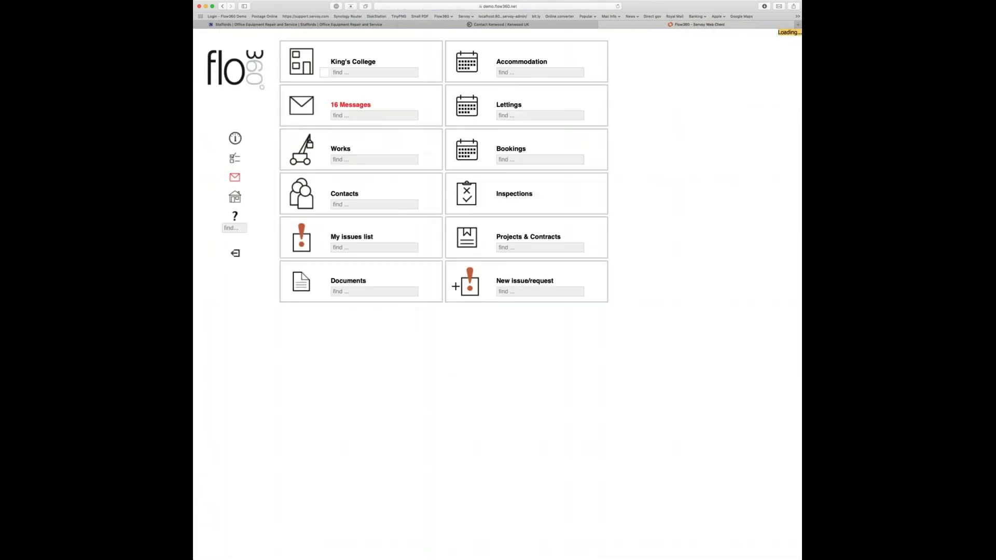
click(478, 291)
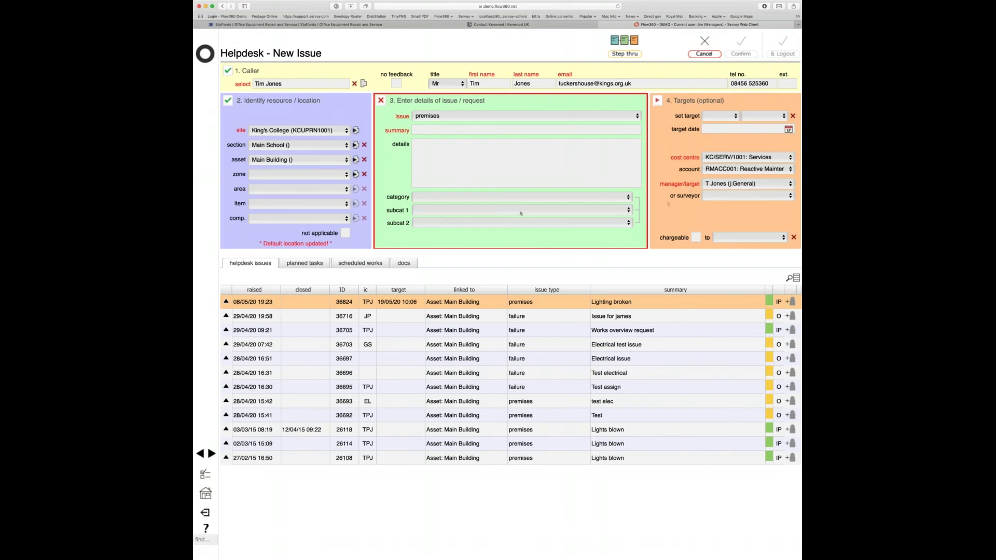
click(473, 232)
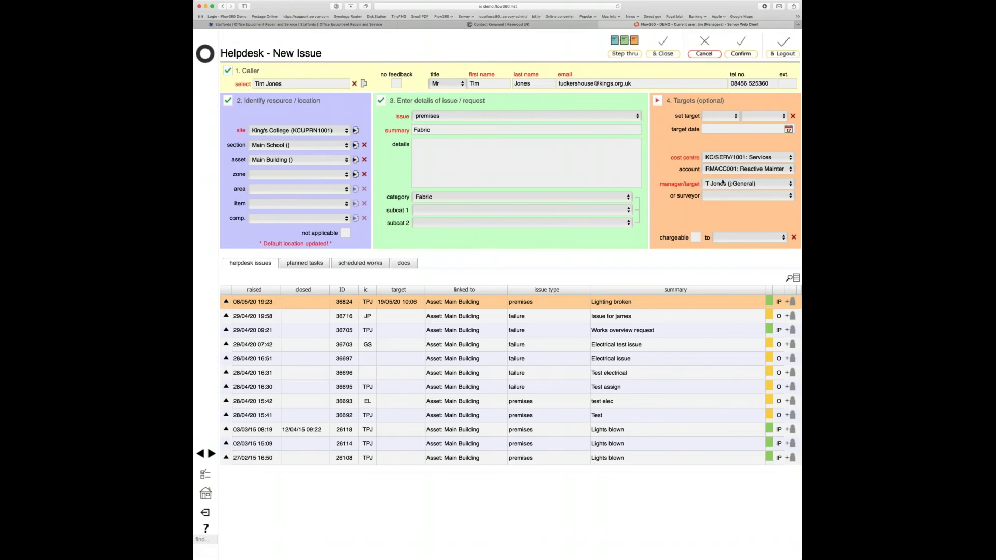
key(h)
click(477, 210)
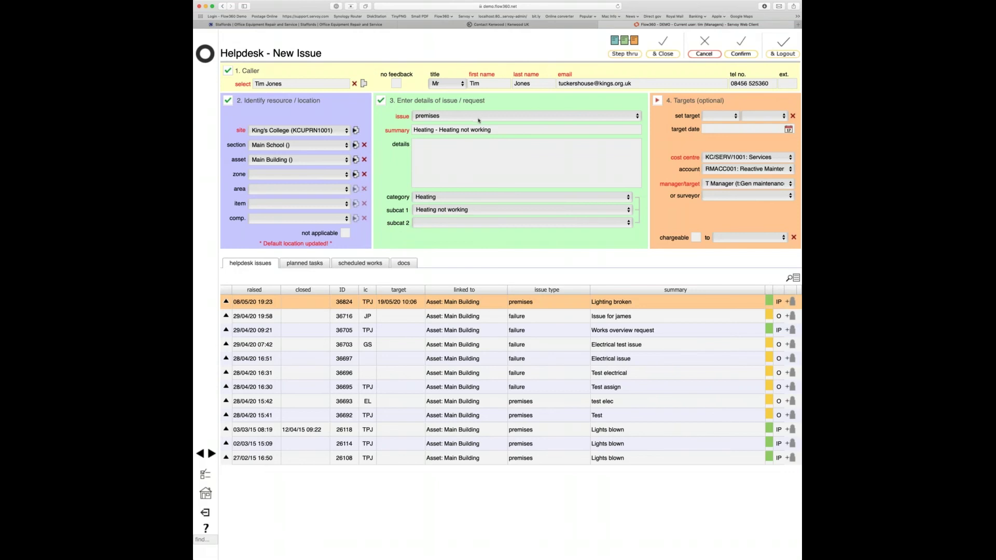
In the services preferences, disable issue type and category list linking, hide the worktype/category option, and turn off category list options for new issues.
click(209, 474)
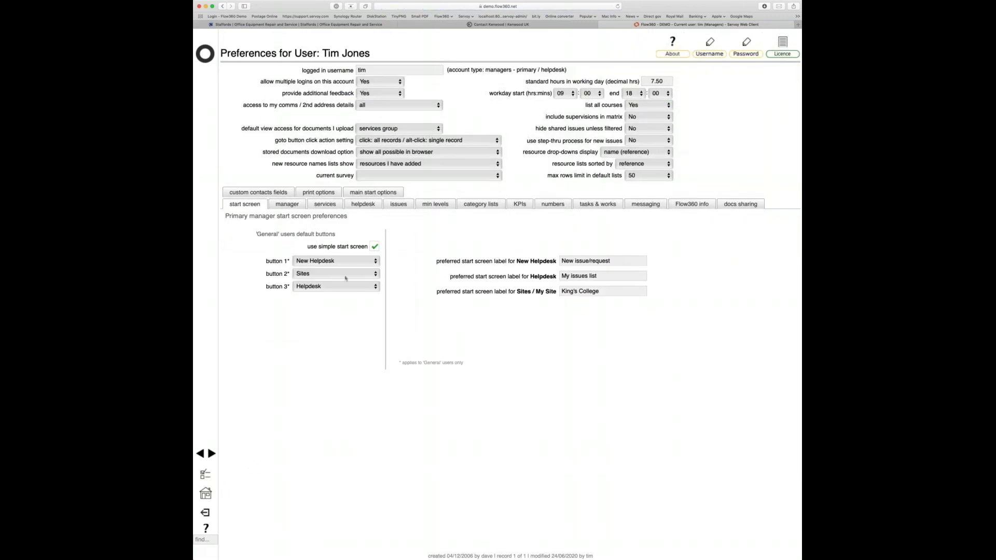
click(327, 207)
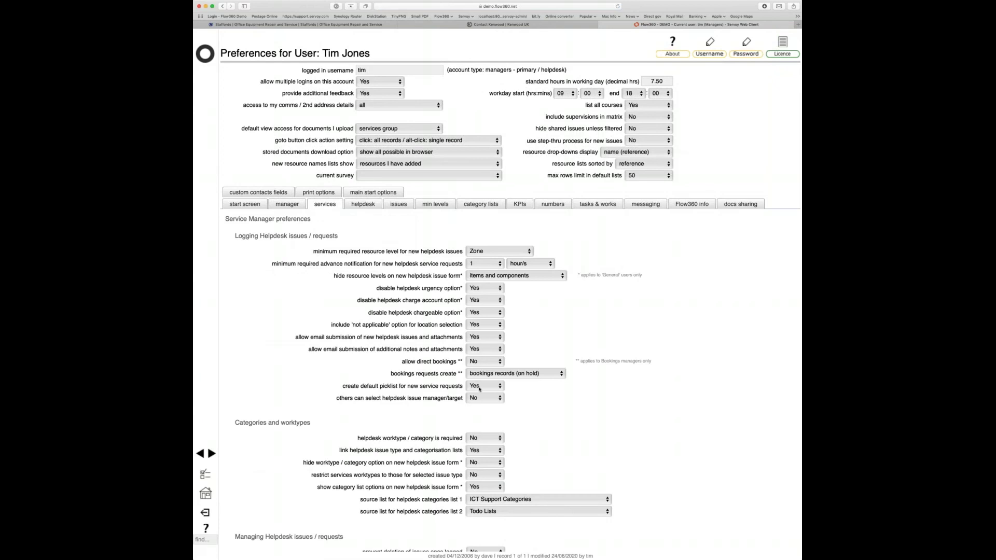
scroll(479, 389, down, 3)
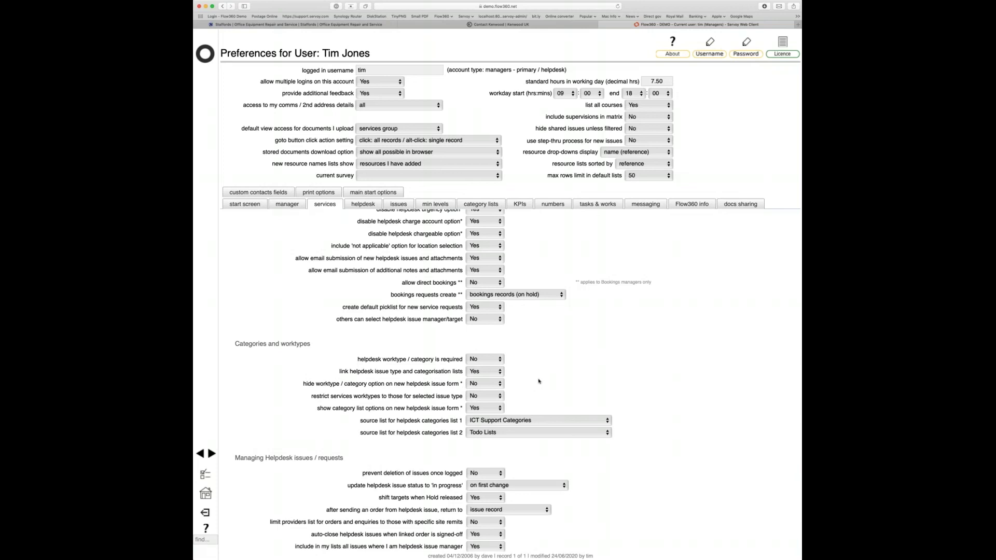
click(493, 372)
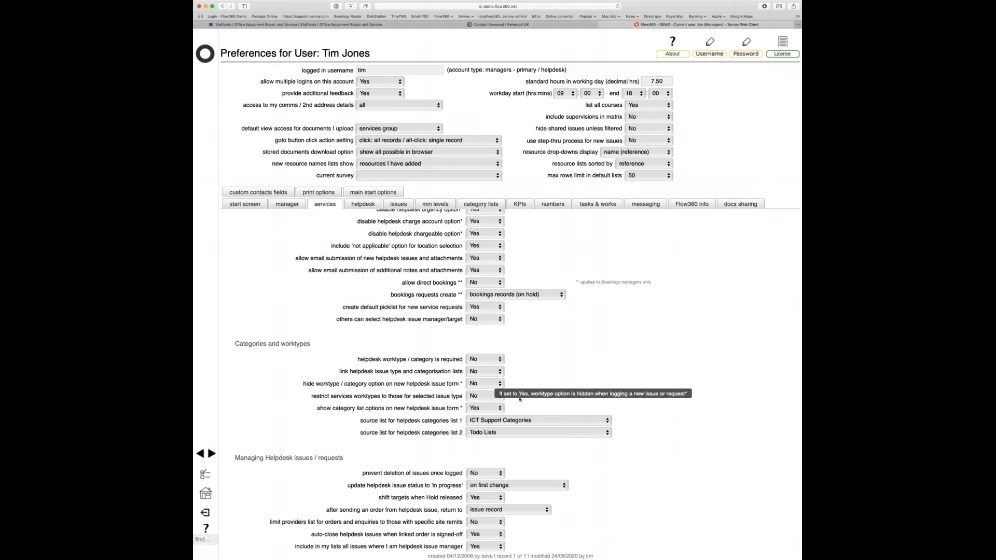
click(520, 397)
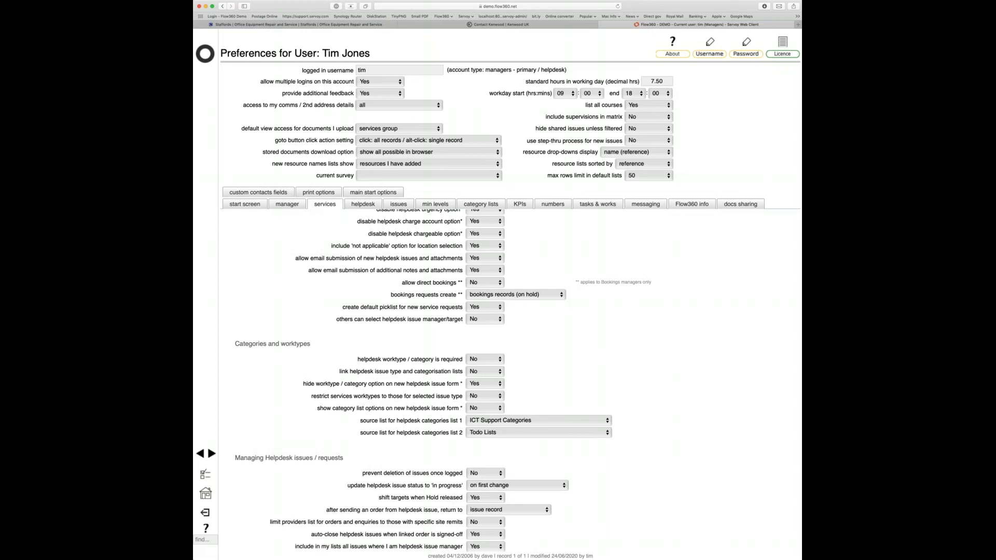
Set category linking back to Yes, hiding of the worktype/category option to No, and showing of category list options to Yes.
scroll(621, 468, up, 5)
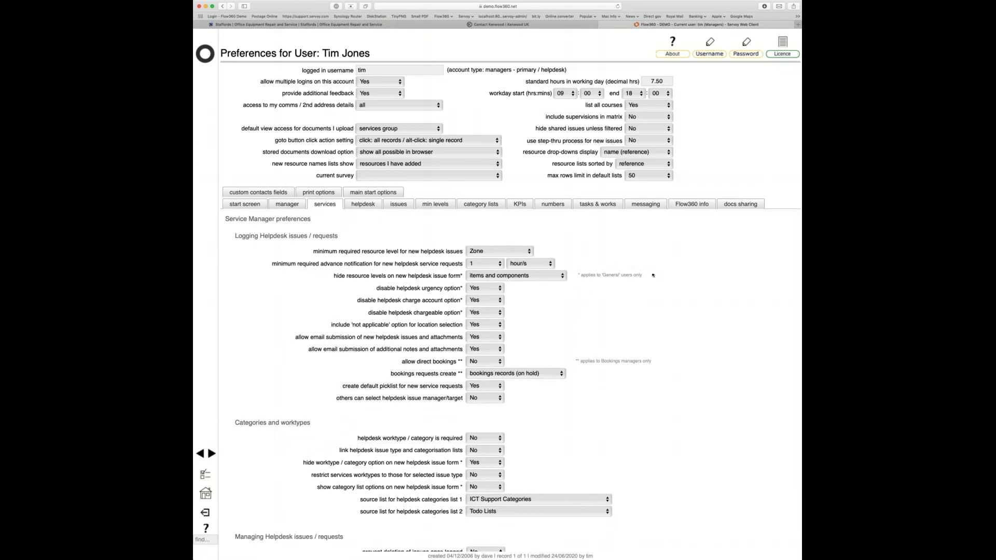
scroll(567, 282, down, 5)
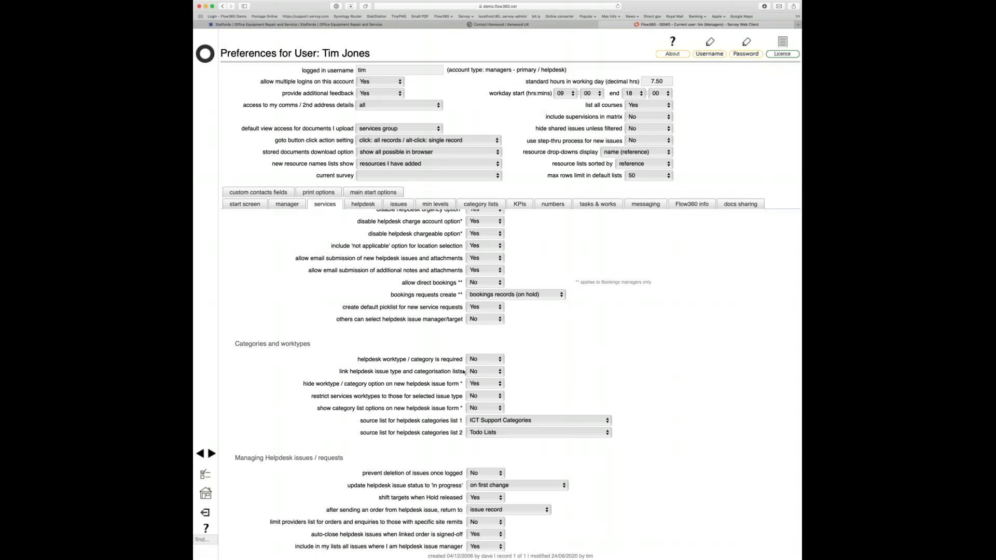
mouse_move(492, 369)
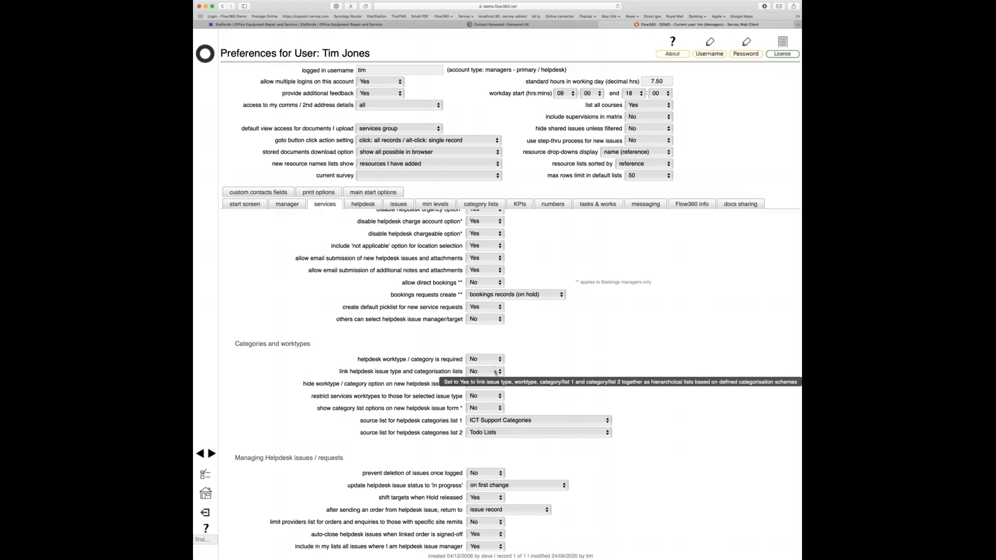
click(493, 369)
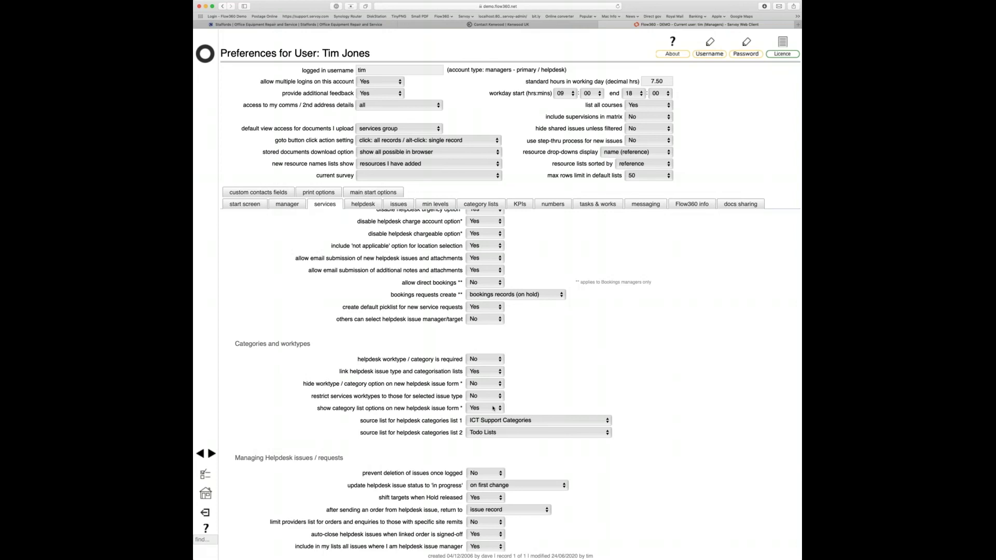
Make the helpdesk worktype/category required and set the linking of issue types and categorisation lists to No.
scroll(555, 376, up, 3)
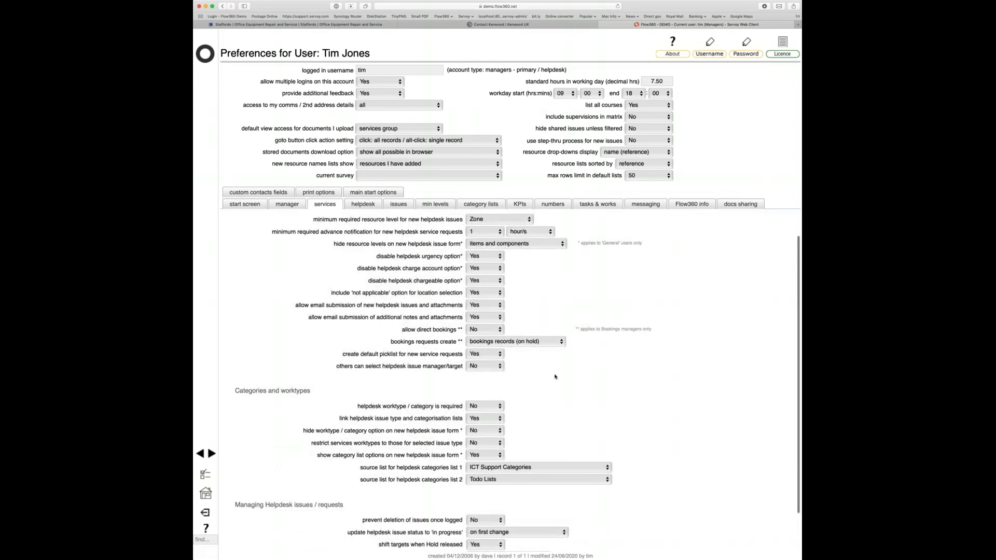
scroll(555, 377, down, 1)
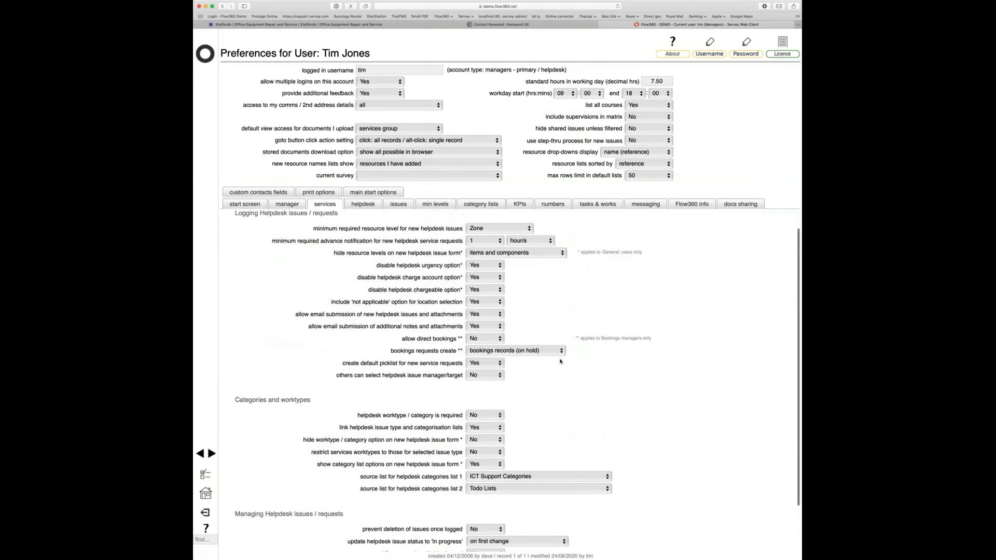
scroll(560, 362, down, 1)
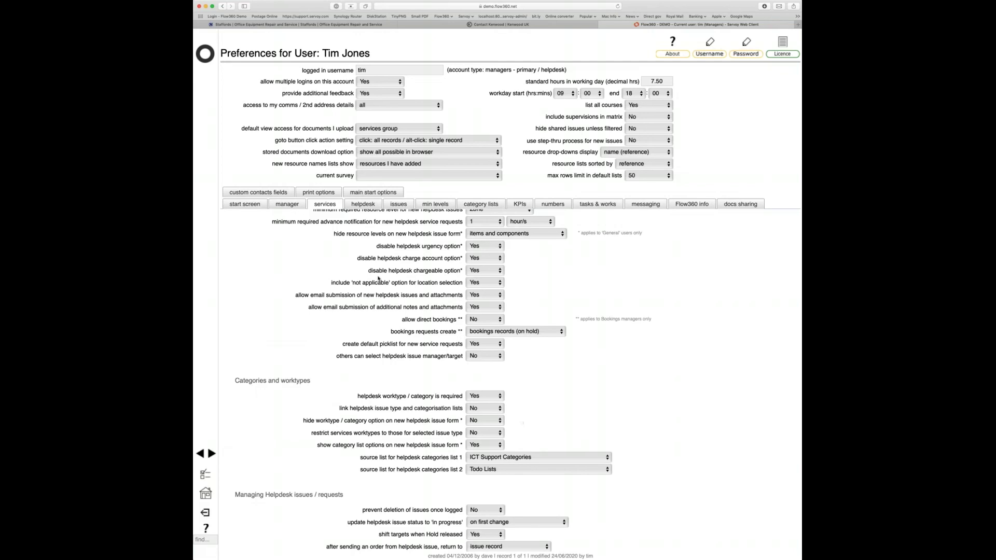
Start a new issue from the start screen, change its issue type to ICT service, and cancel the request.
click(205, 53)
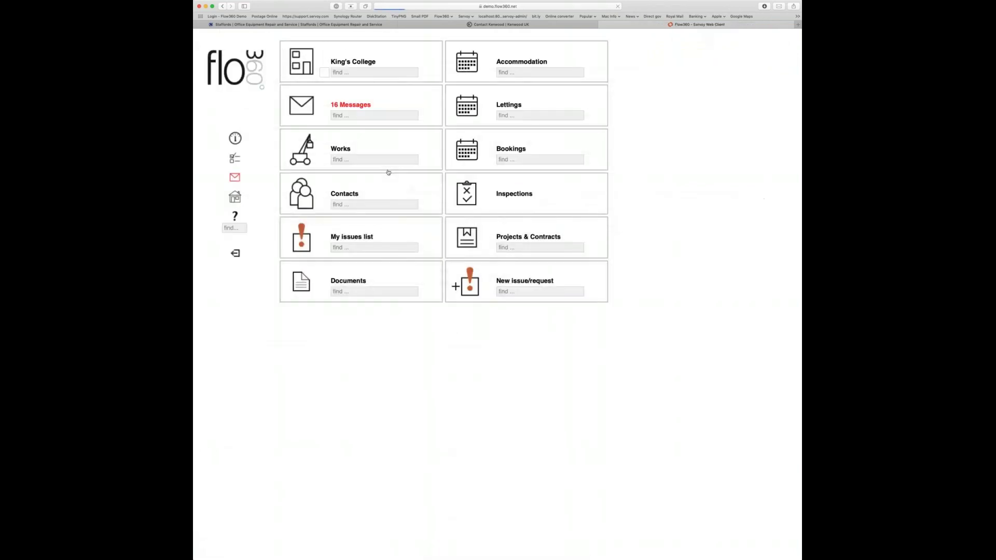
click(472, 290)
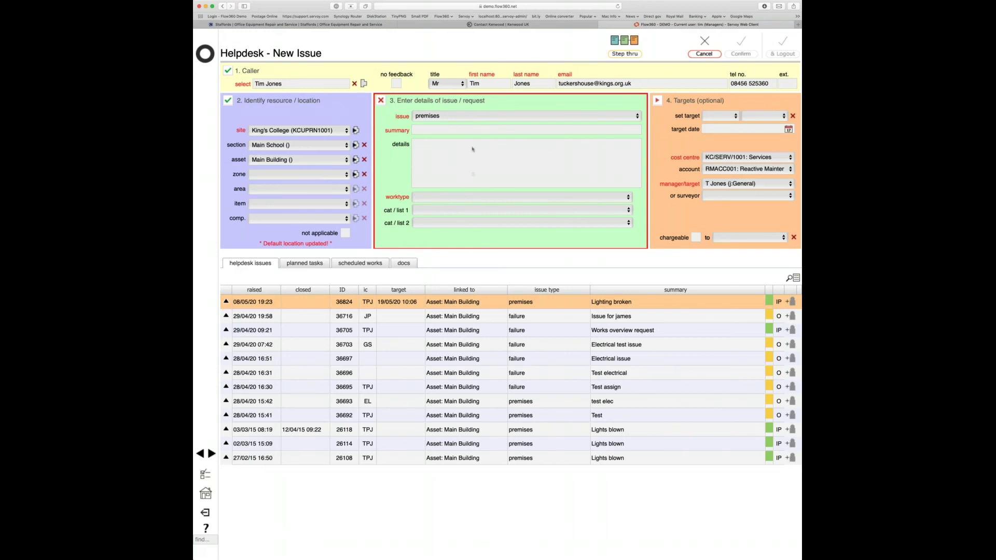
click(464, 206)
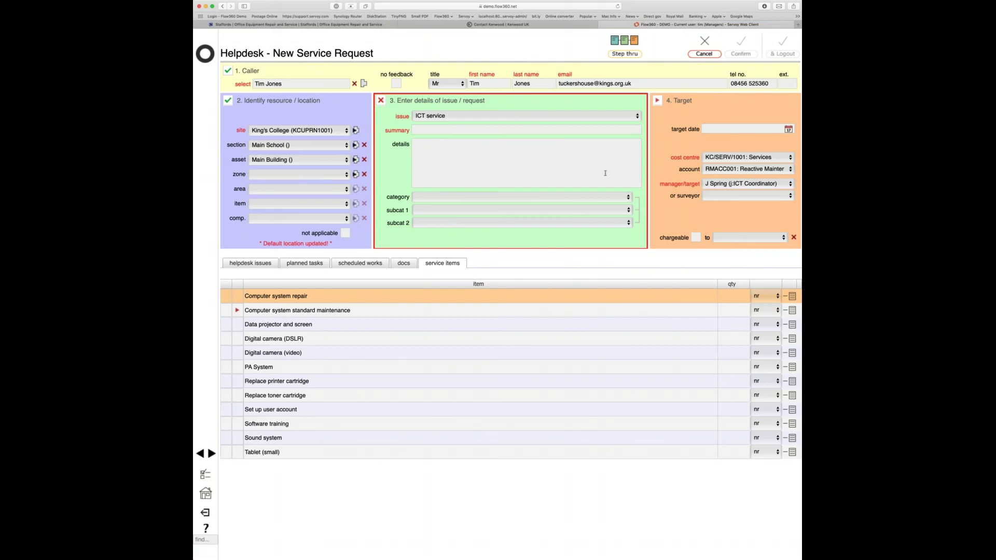
click(704, 53)
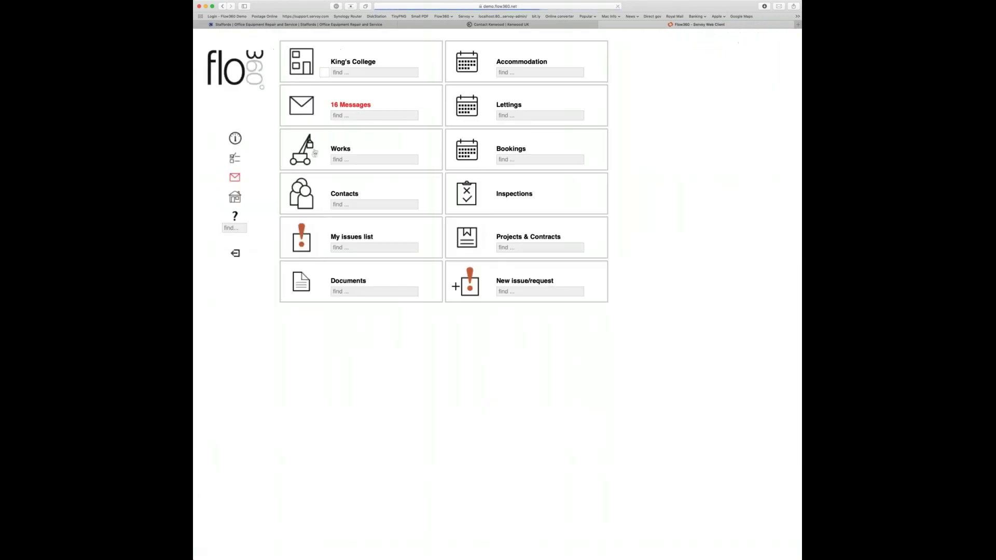
Open the King's College site record, review the managers assigned under its personnel, and return to the start screen.
click(300, 66)
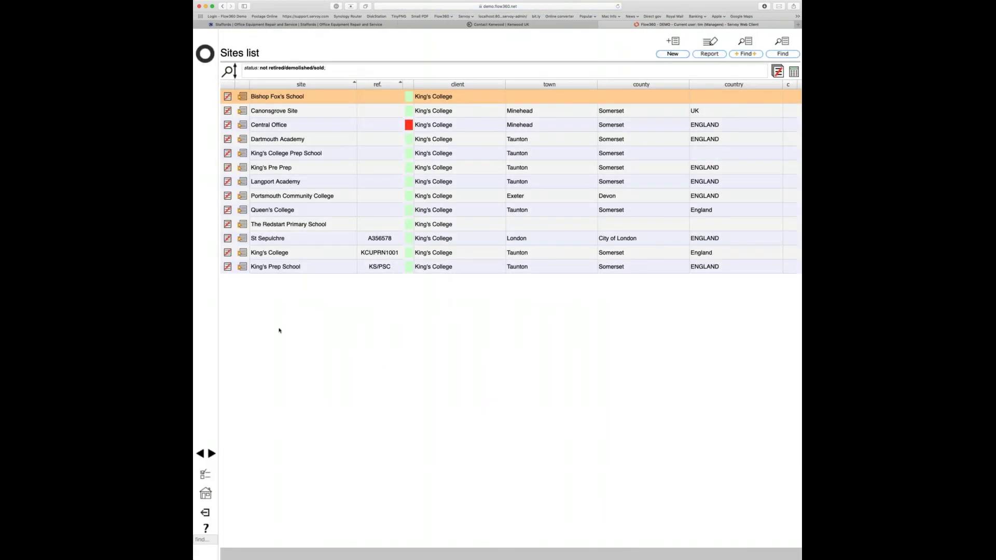
click(242, 253)
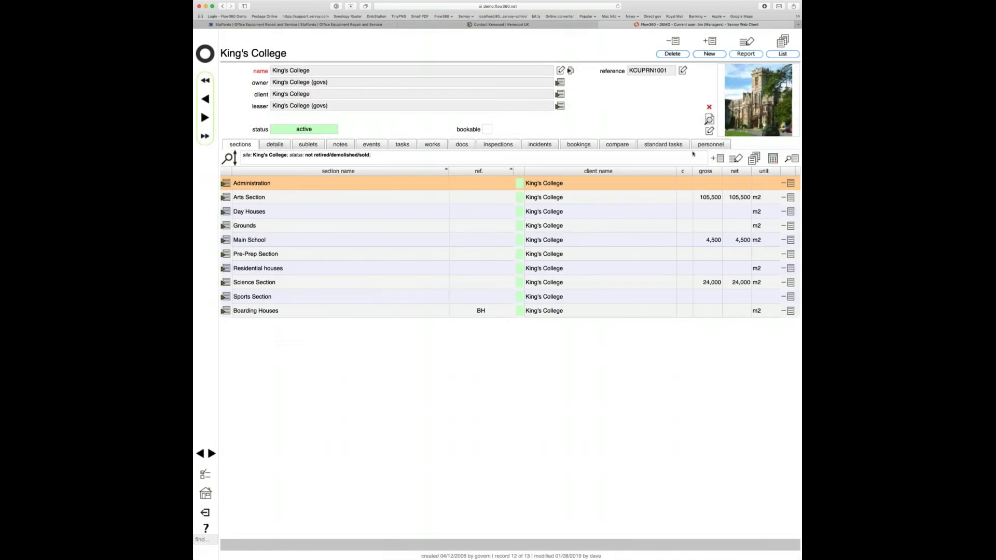
click(715, 146)
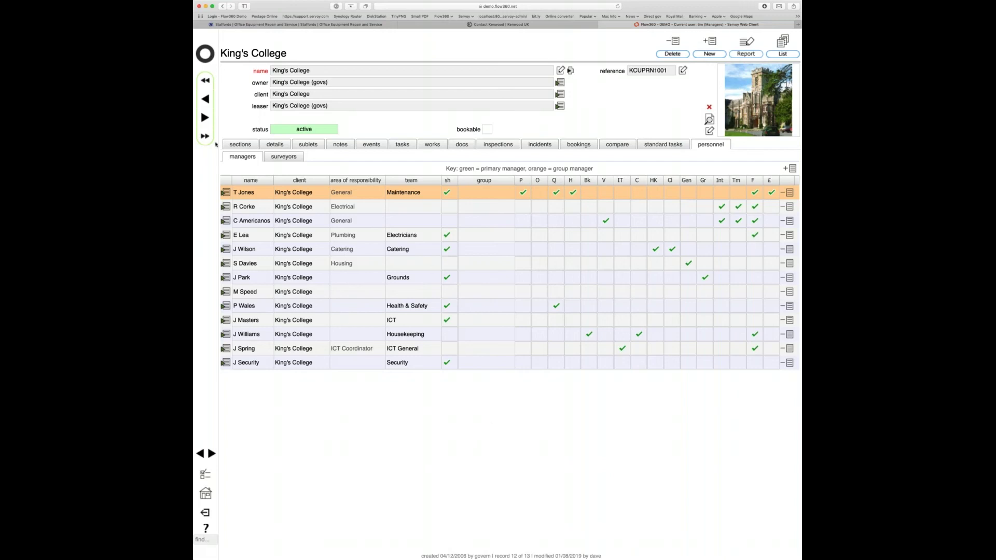
click(205, 53)
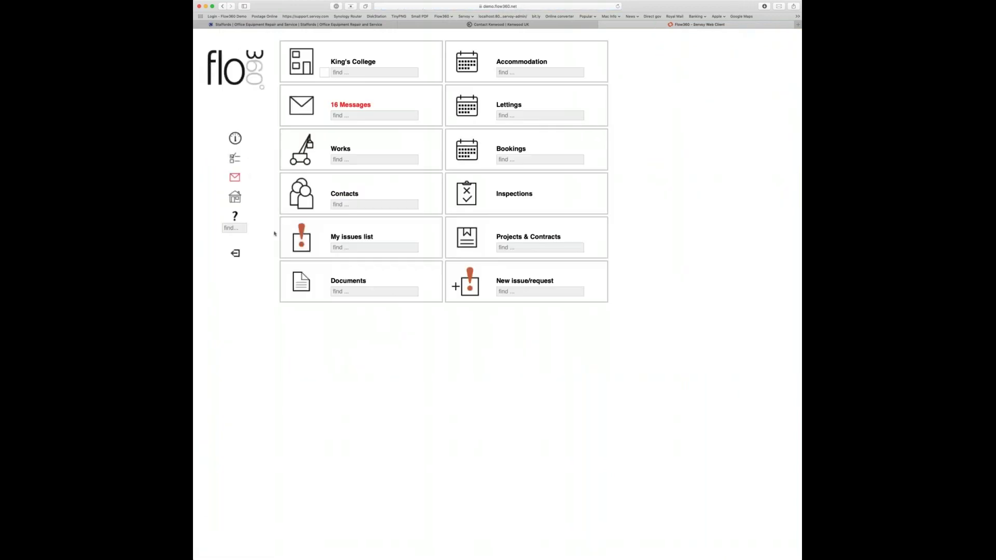